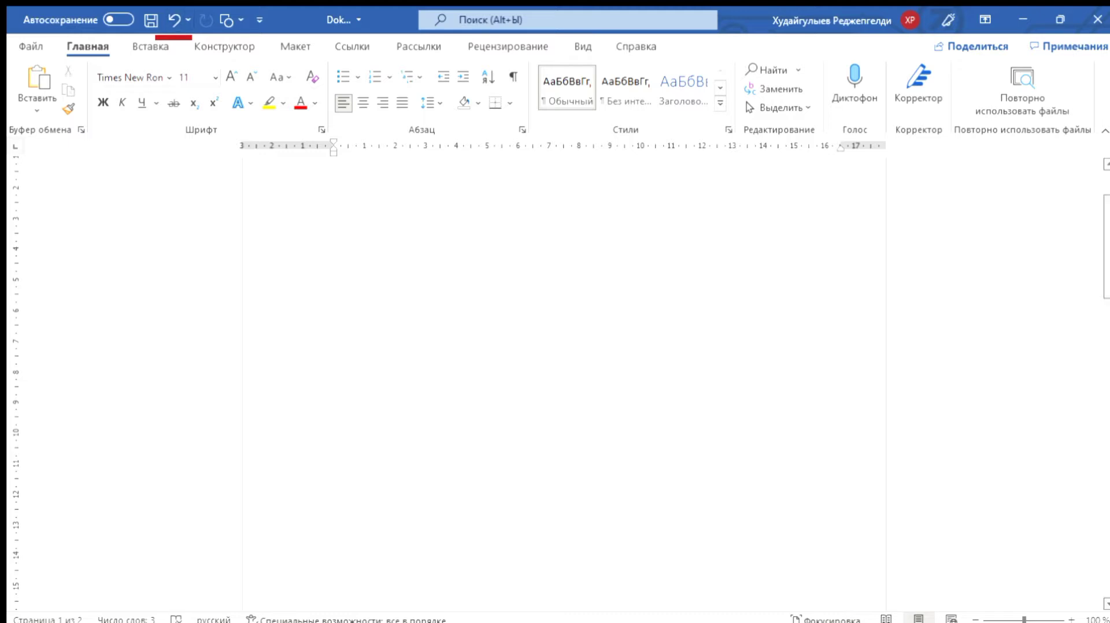
Step: Write "Salam dostum" on the empty page using the English keyboard layout
key(alt+shift)
text(salam )
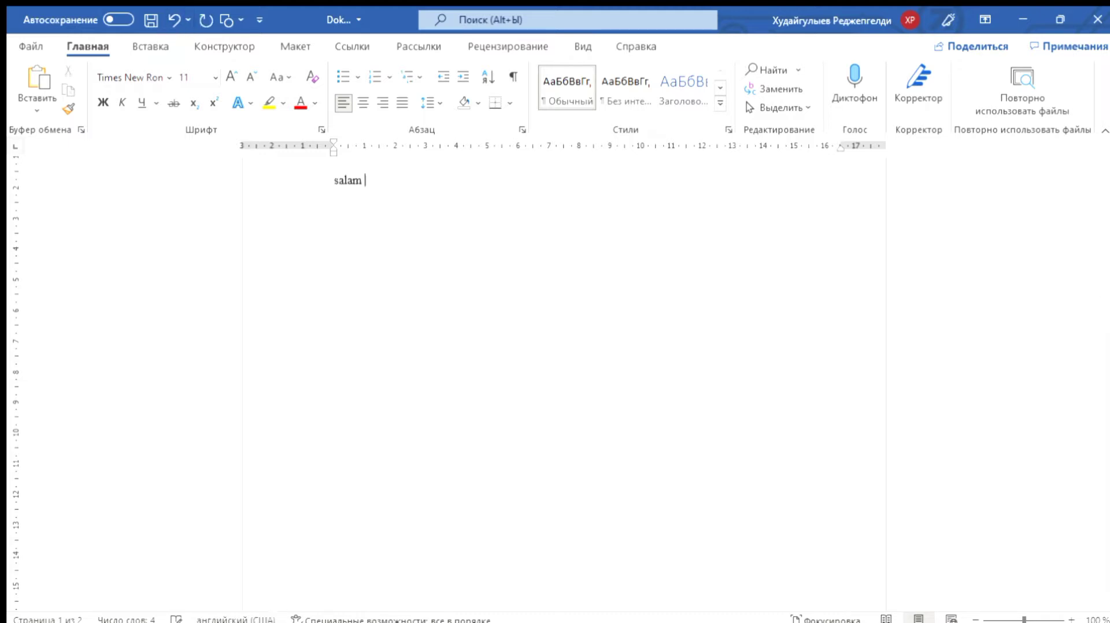
text(dostum)
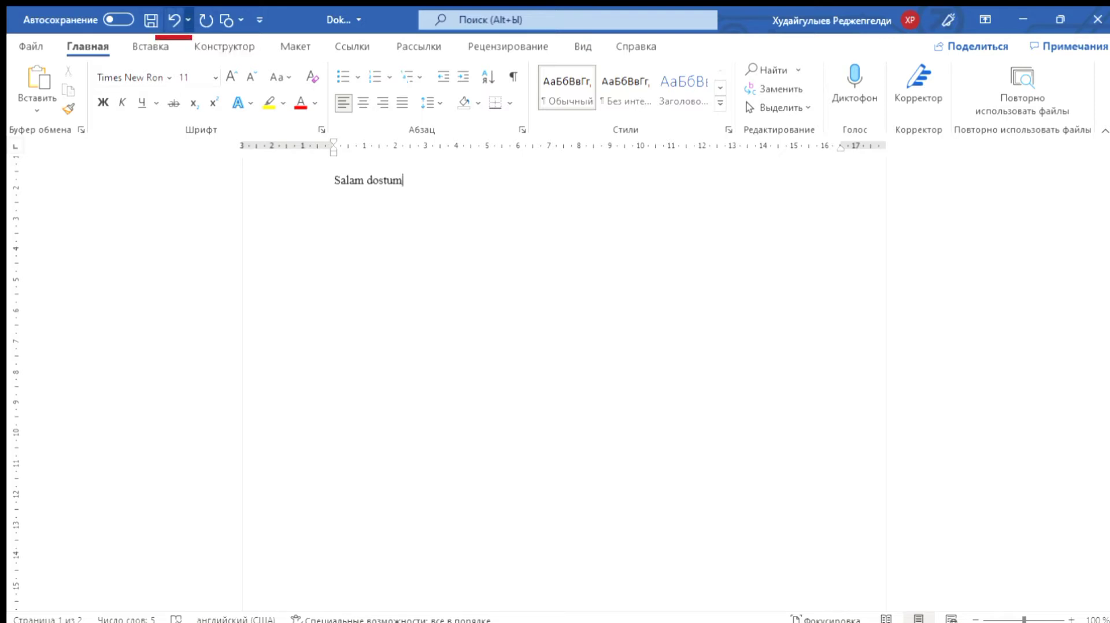
Step: Undo the typing of the word "dostum" and redo it
click(173, 19)
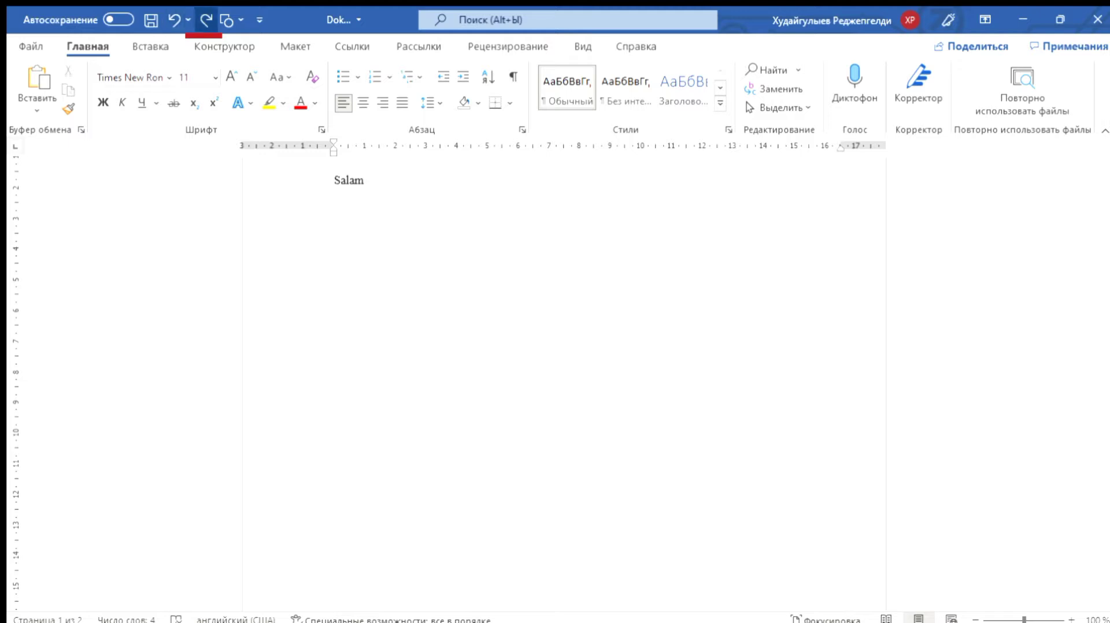
click(205, 20)
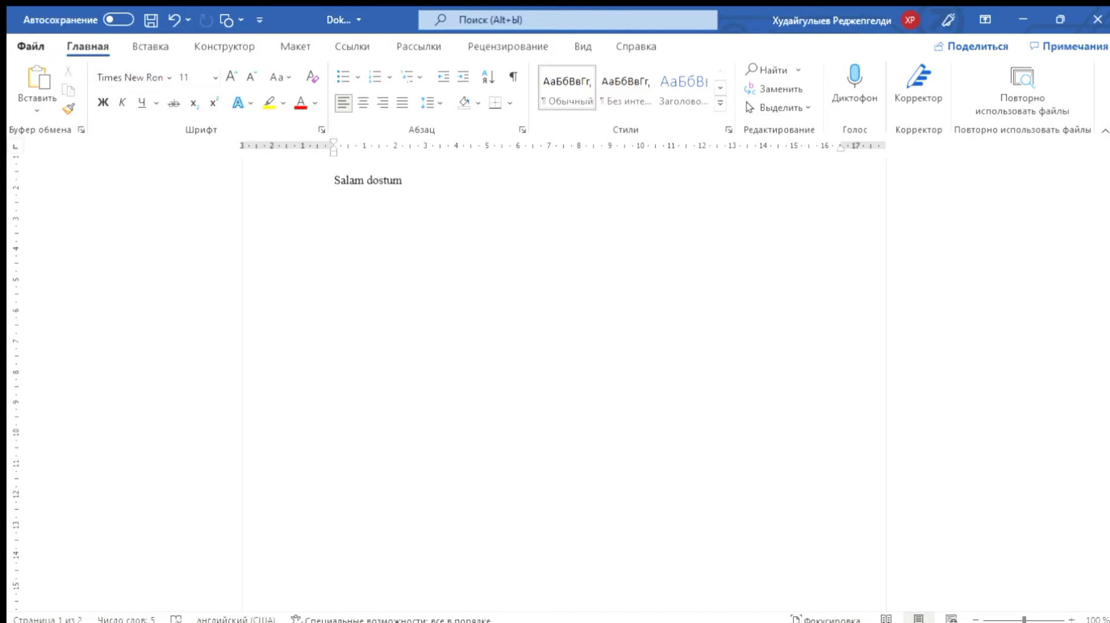
Step: View the document's information page with its properties and return to the document
key(alt+f)
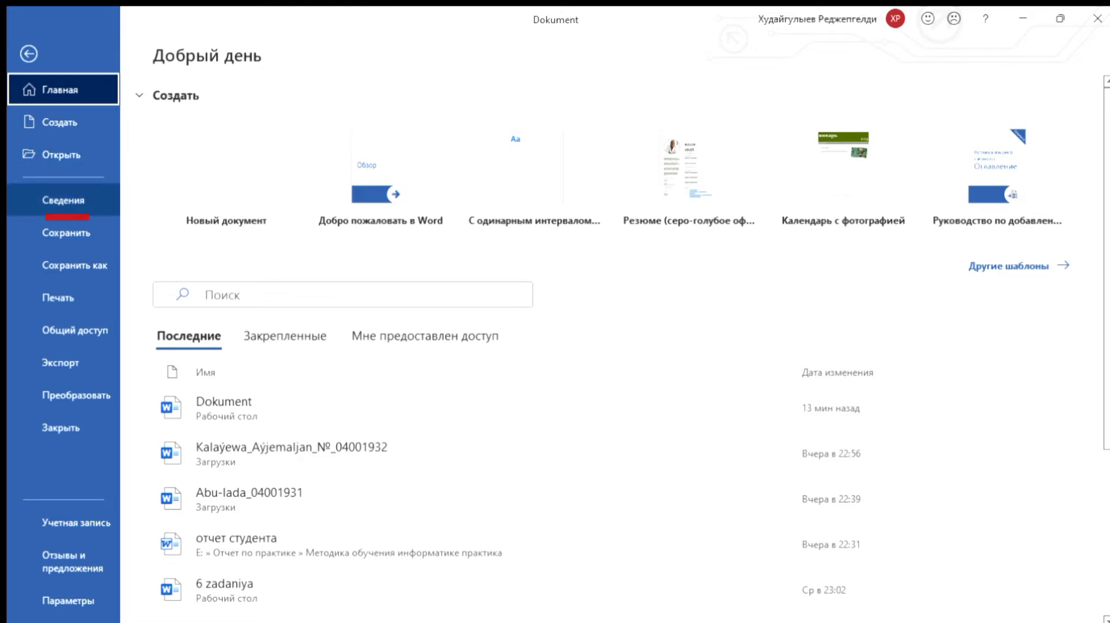
click(63, 200)
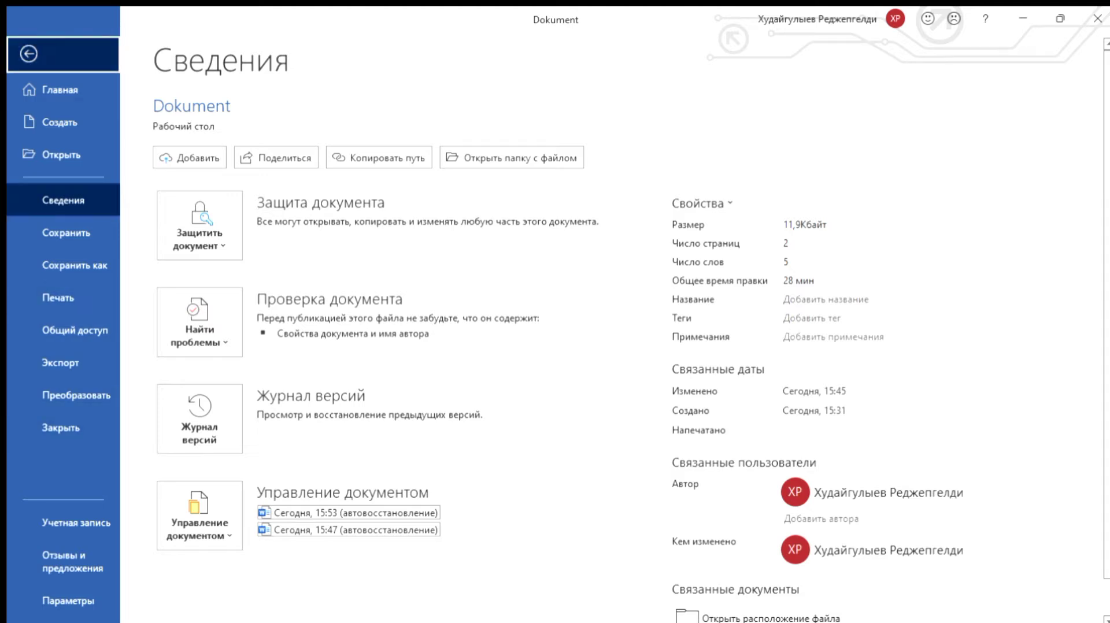
click(29, 54)
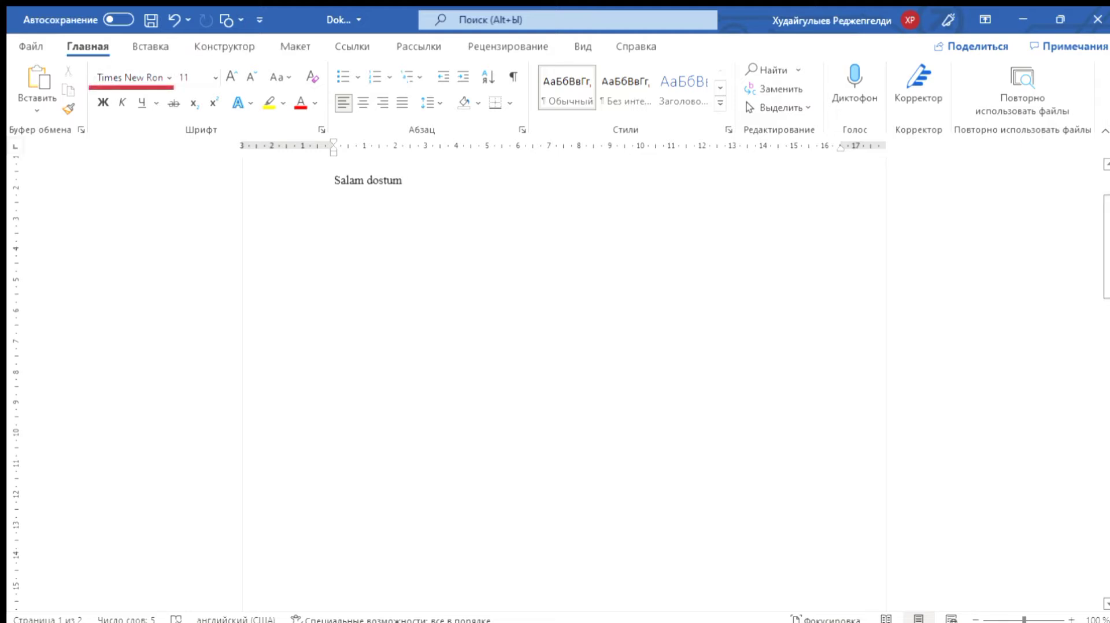
Step: Try the Algerian font on "Salam dostum" and undo the font change
key(shift+Home)
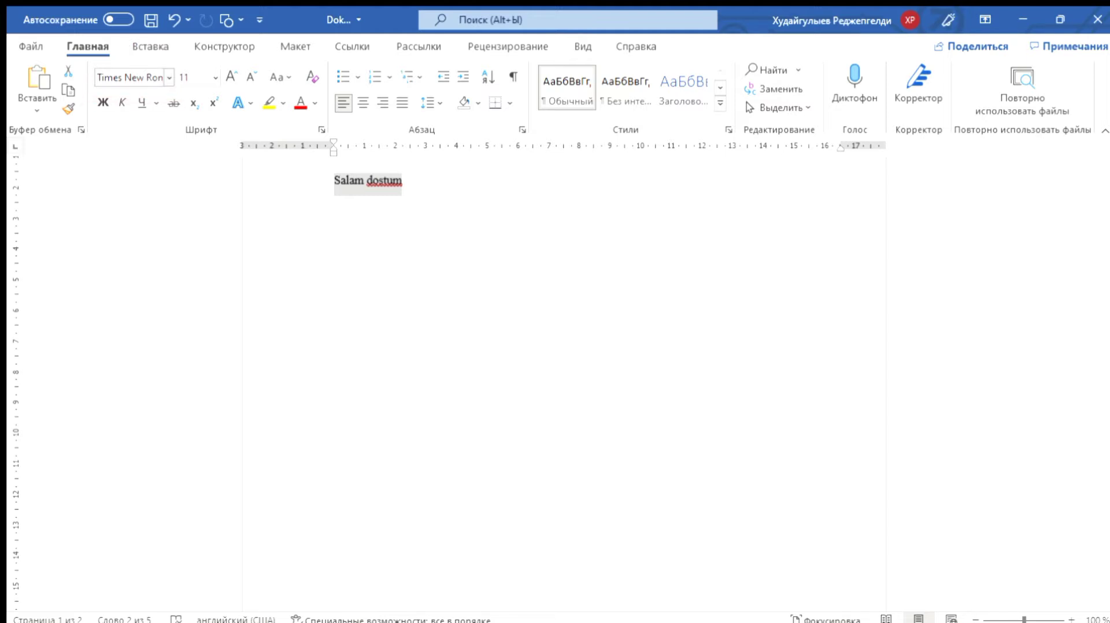
key(ctrl+shift+f)
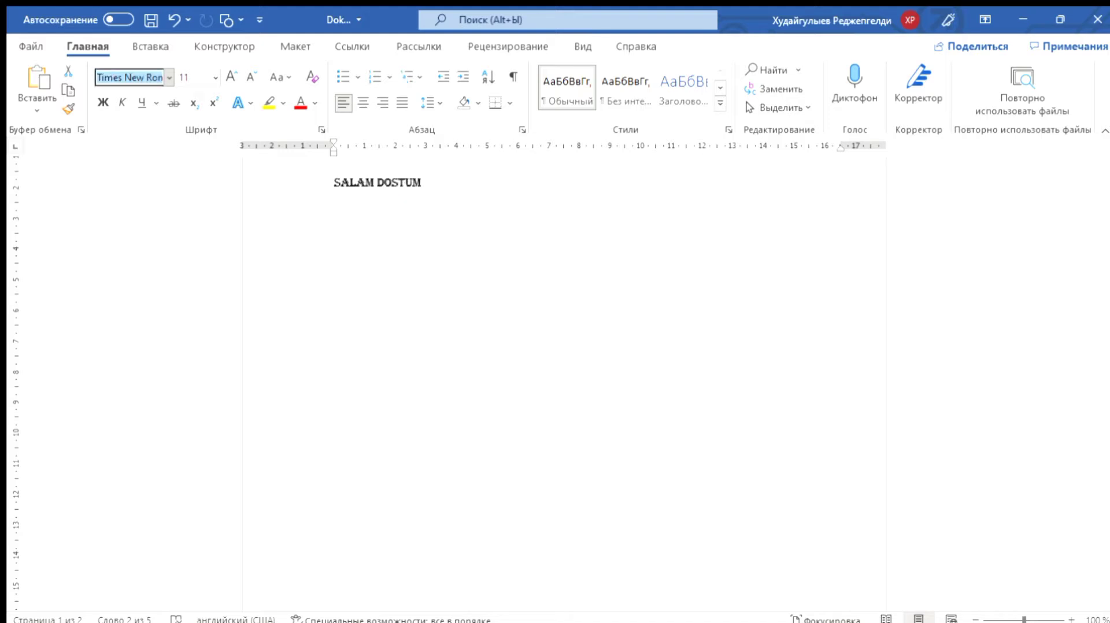
key(Return)
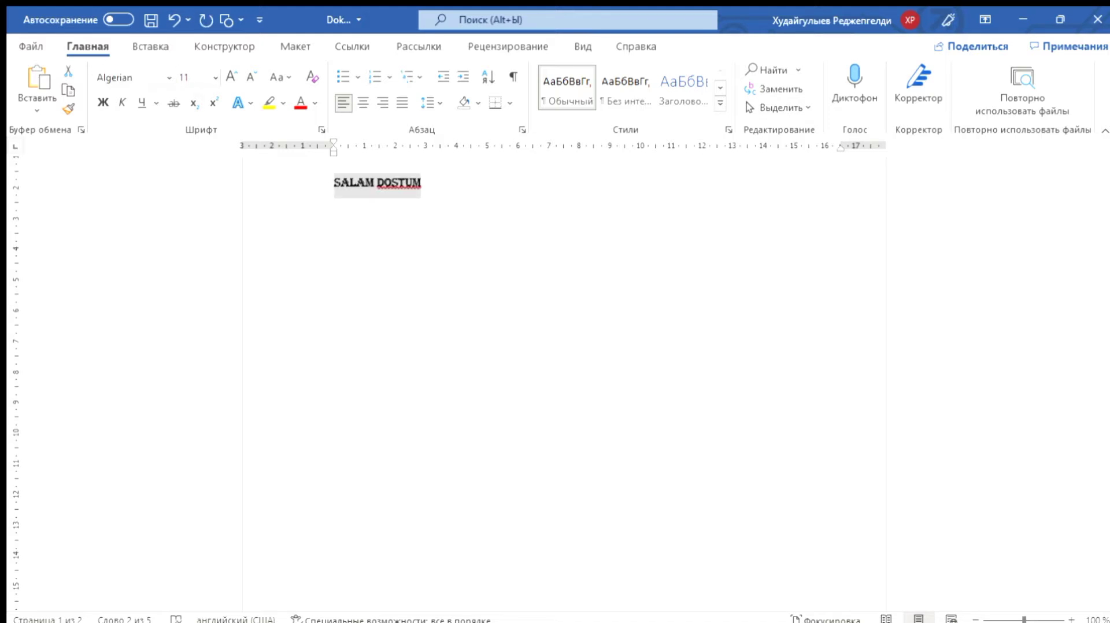
key(ctrl+shift+f)
key(ctrl+z)
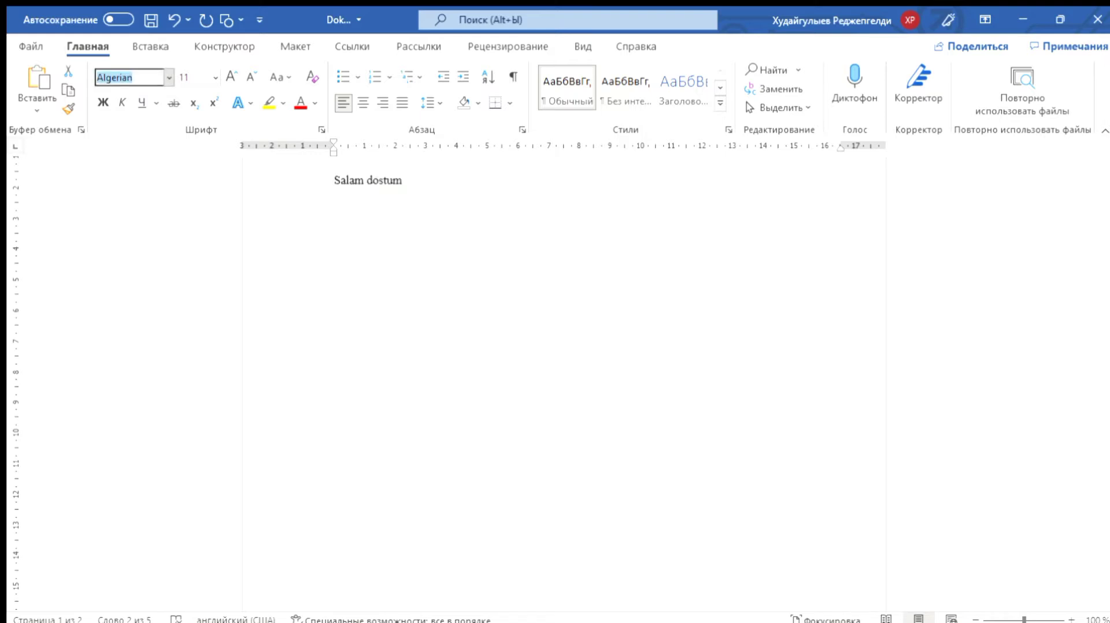
key(ctrl+y)
key(ctrl+z)
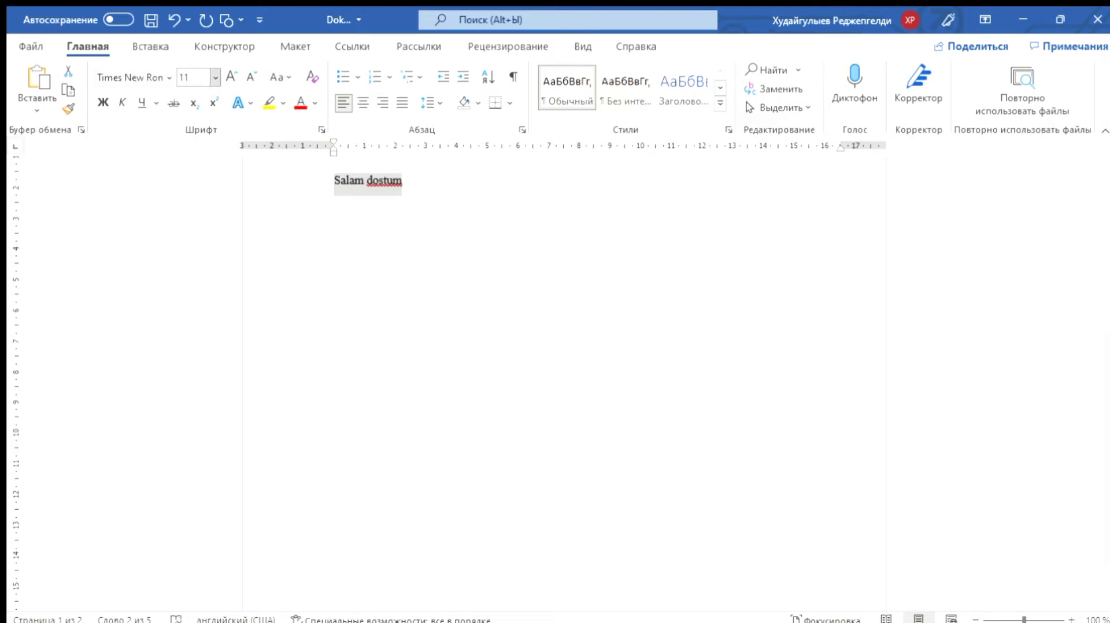
Step: Try larger and smaller font sizes on "Salam dostum", finishing at size 14
click(192, 77)
key(ctrl+shift+period)
key(ctrl+shift+period)
key(ctrl+shift+period)
key(ctrl+shift+period)
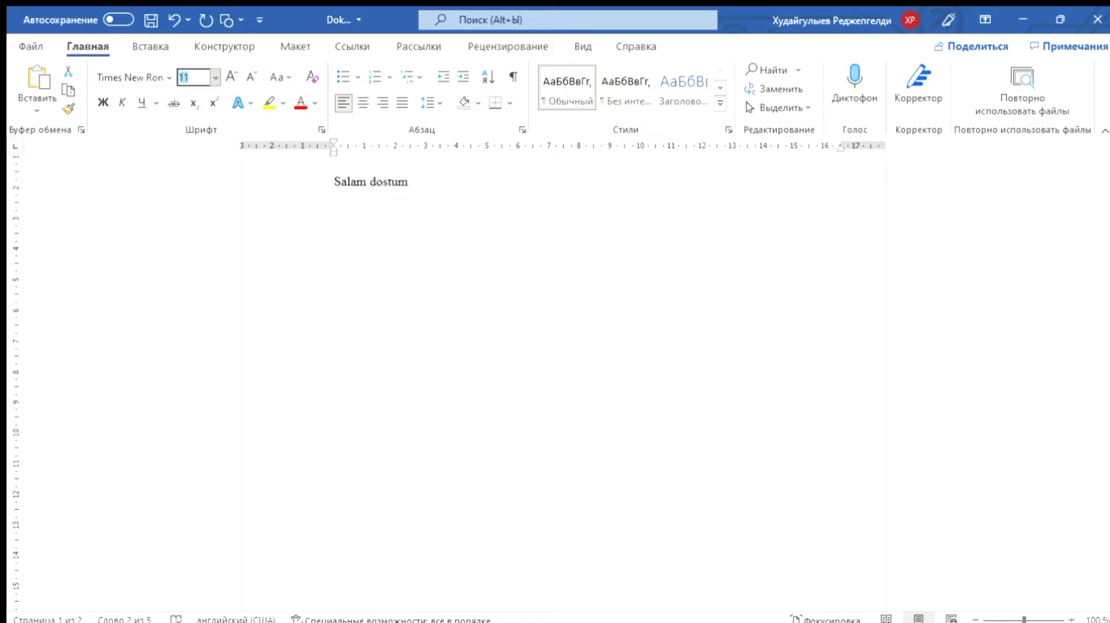
key(ctrl+shift+comma)
key(ctrl+shift+comma)
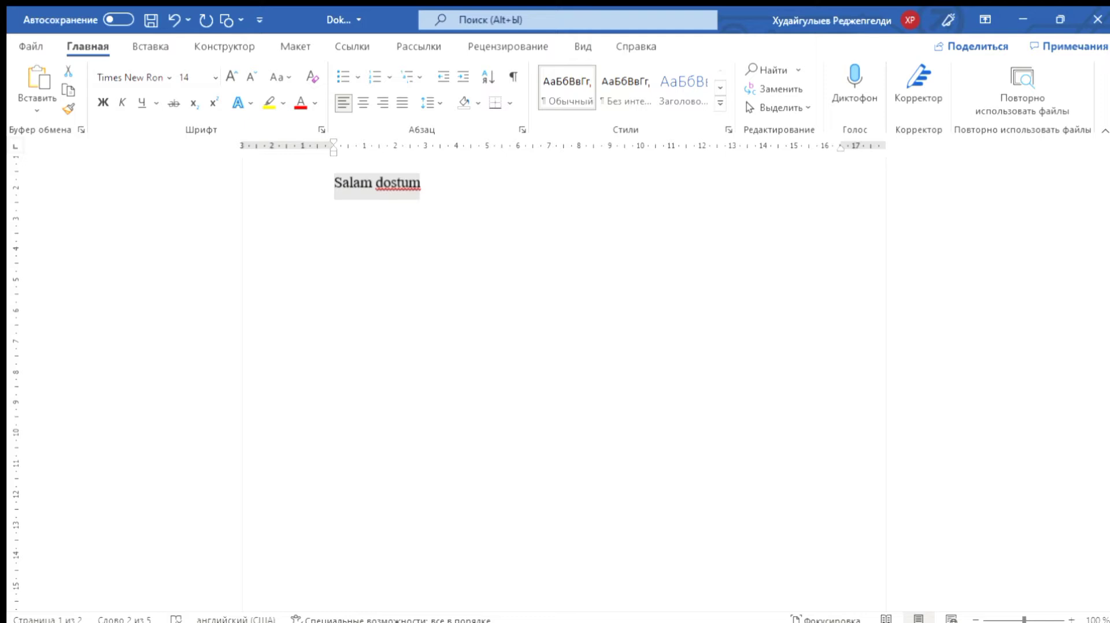
key(ctrl+shift+comma)
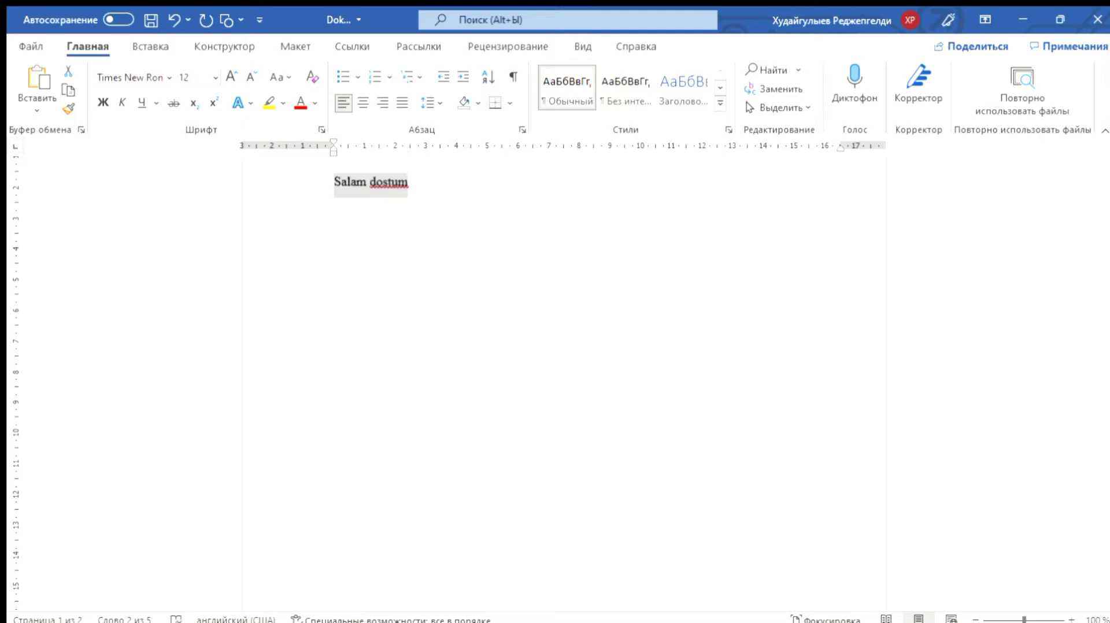
key(ctrl+shift+period)
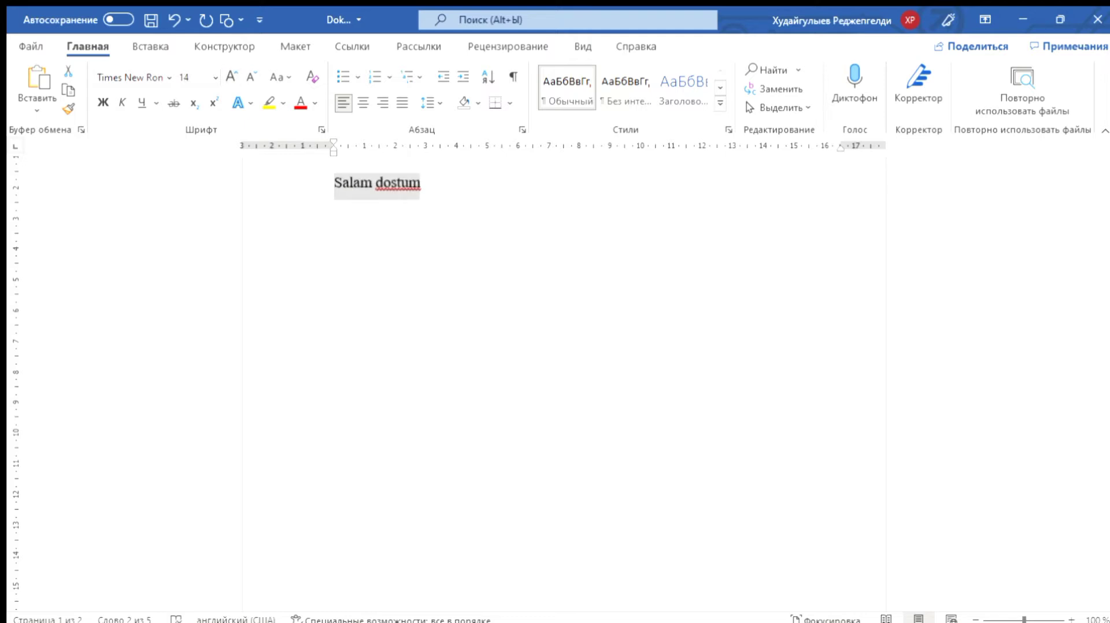
key(ctrl+shift+comma)
key(ctrl+shift+period)
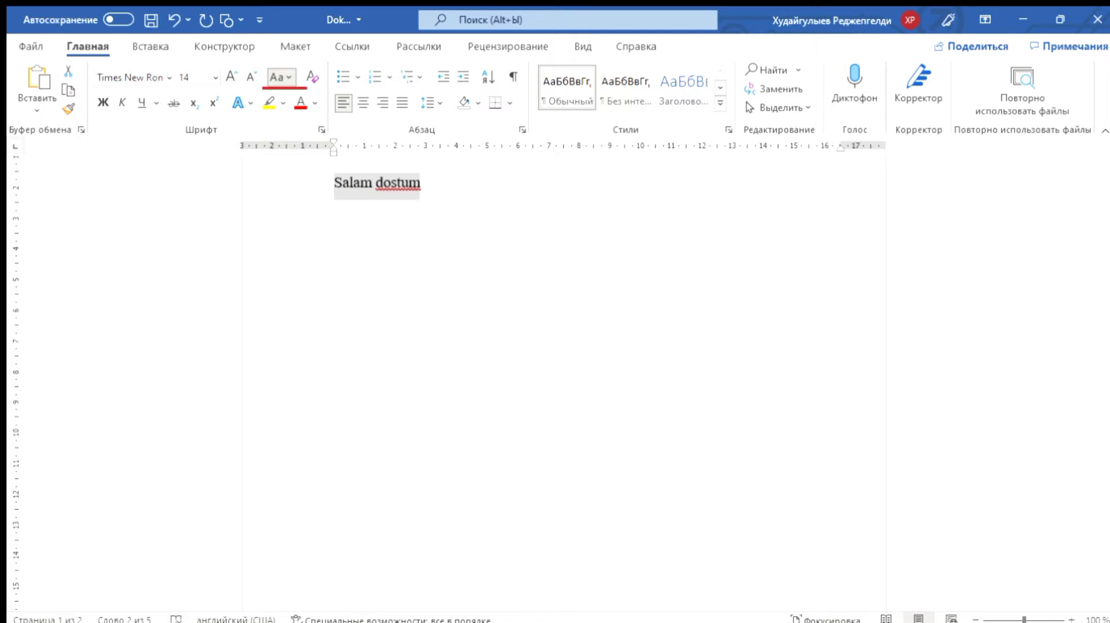
Step: Change the case of "Salam dostum" to all lowercase, and finally to a capital at the start of each word
click(312, 116)
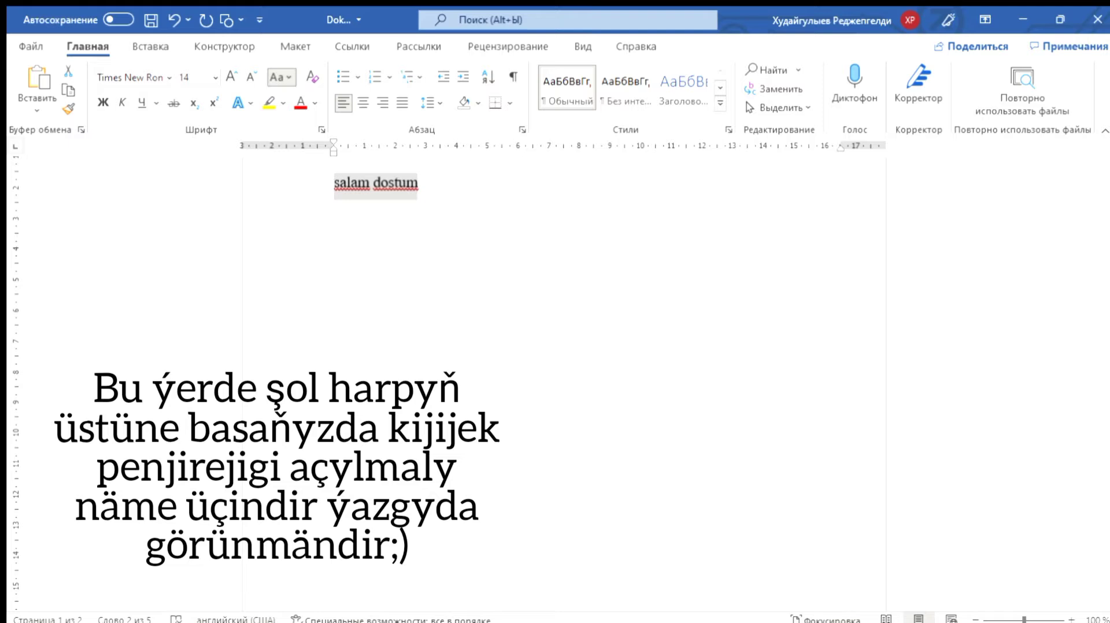
click(312, 133)
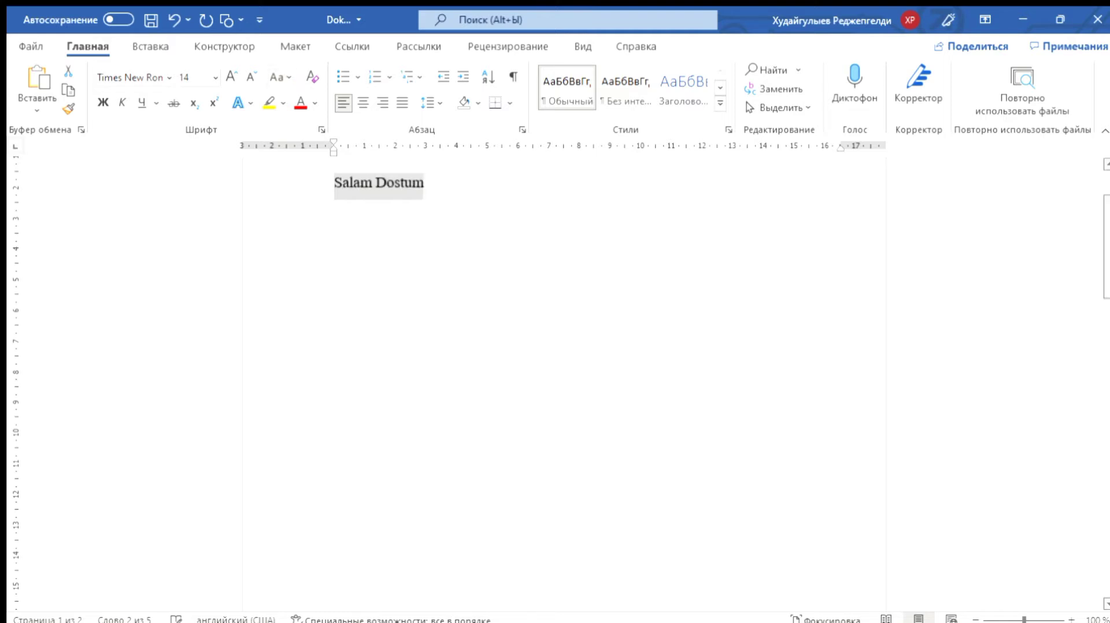
Step: Replace the entire document content with the copied four-paragraph Turkmen article
click(580, 182)
key(ctrl+a)
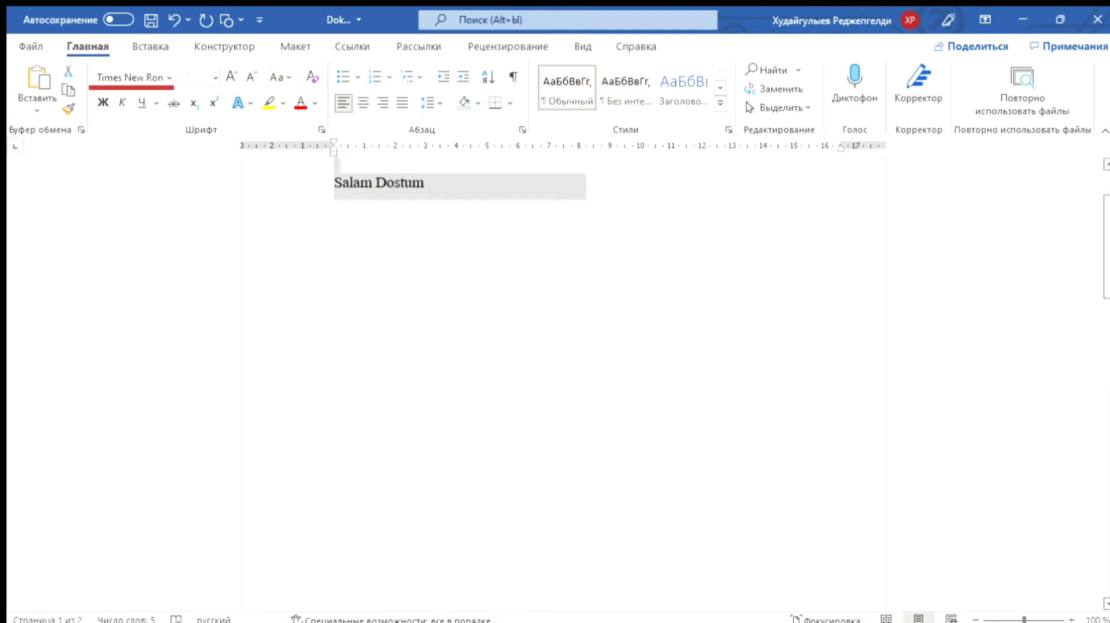
key(ctrl+v)
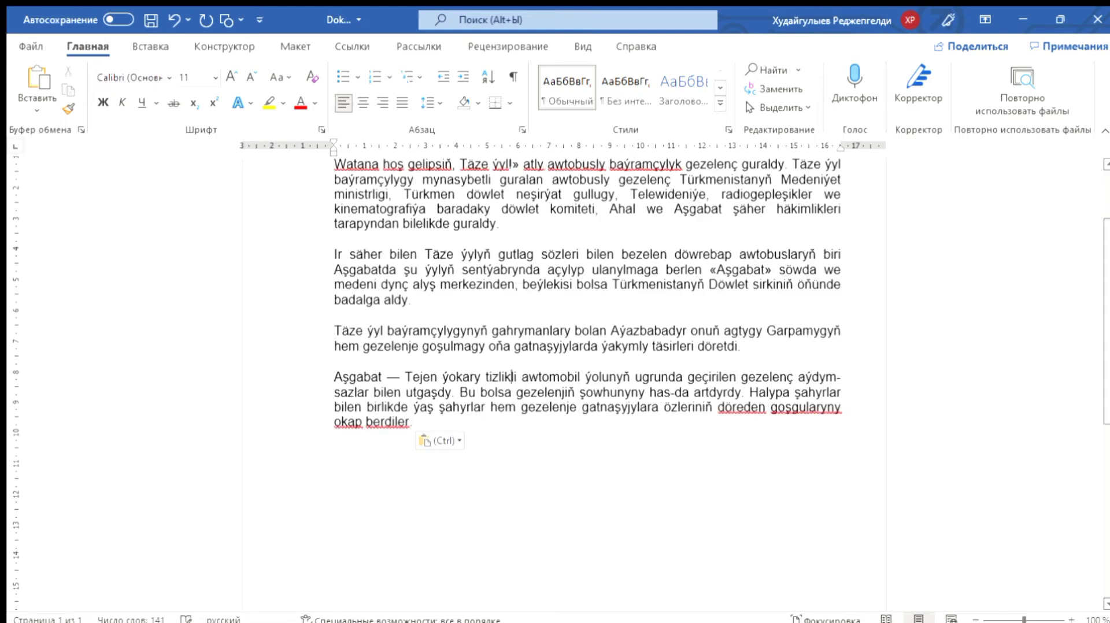
scroll(511, 377, up, 2)
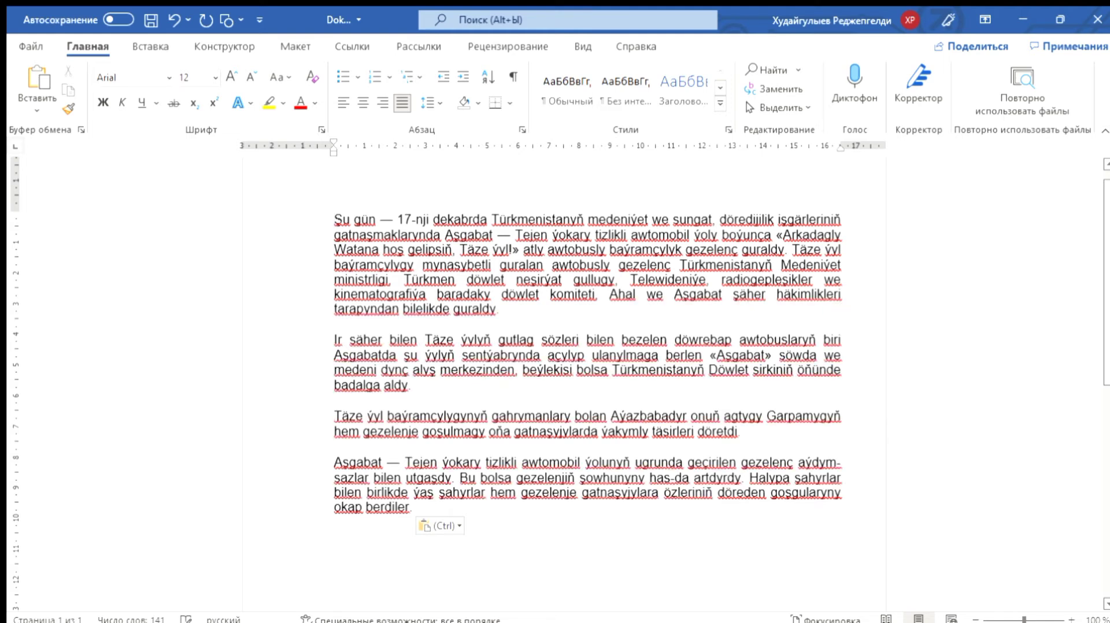
Step: Set the entire article text to Times New Roman, size 16
click(334, 220)
key(ctrl+a)
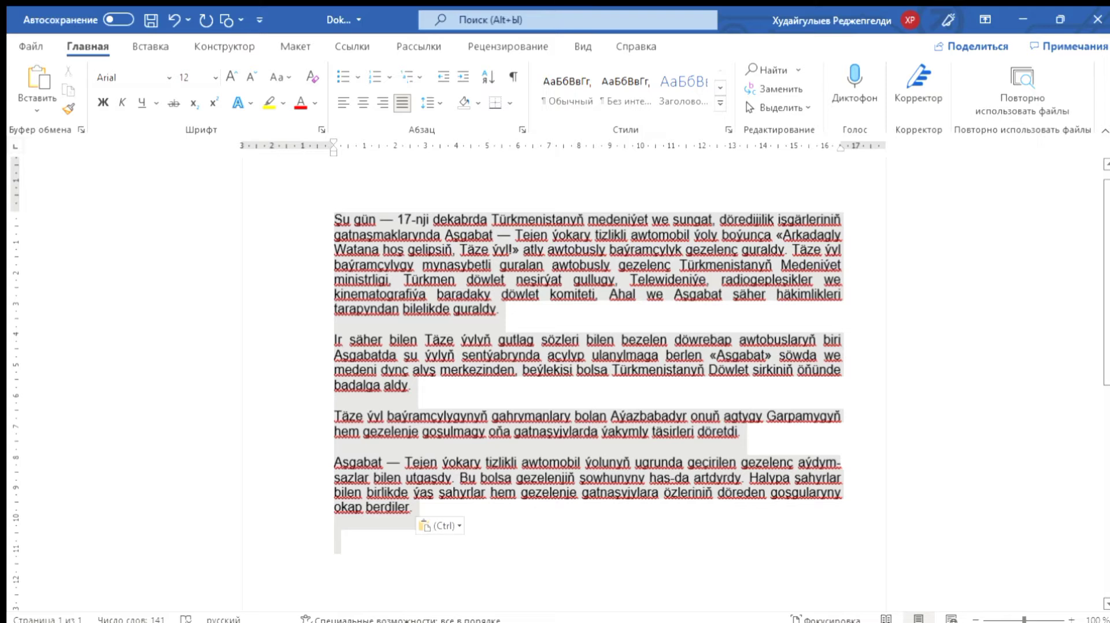
drag(334, 219, 840, 220)
click(841, 219)
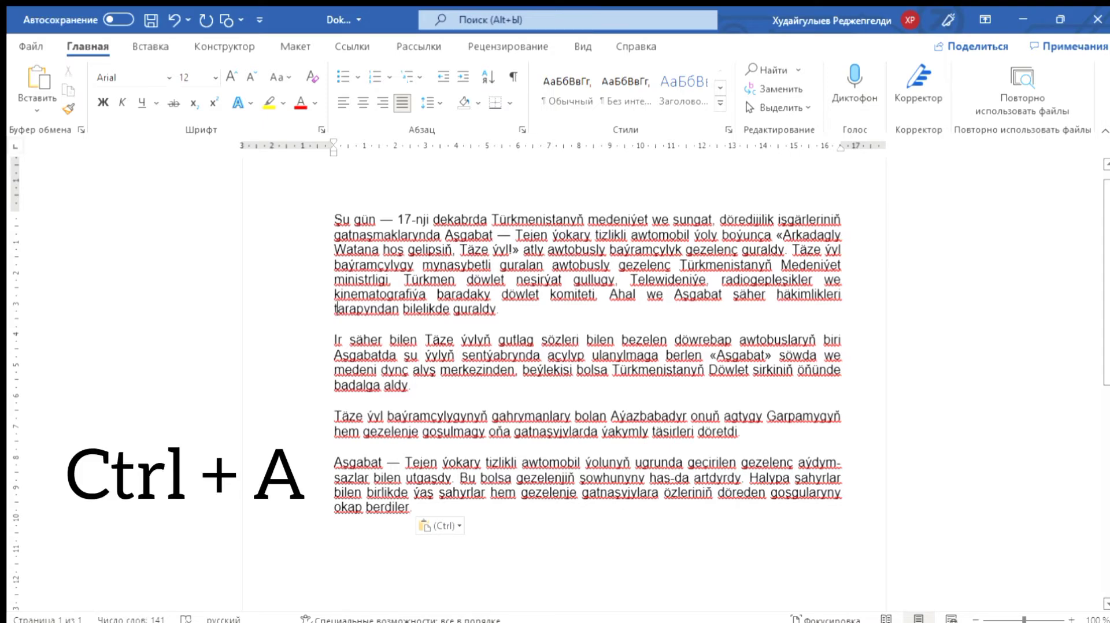
key(ctrl+a)
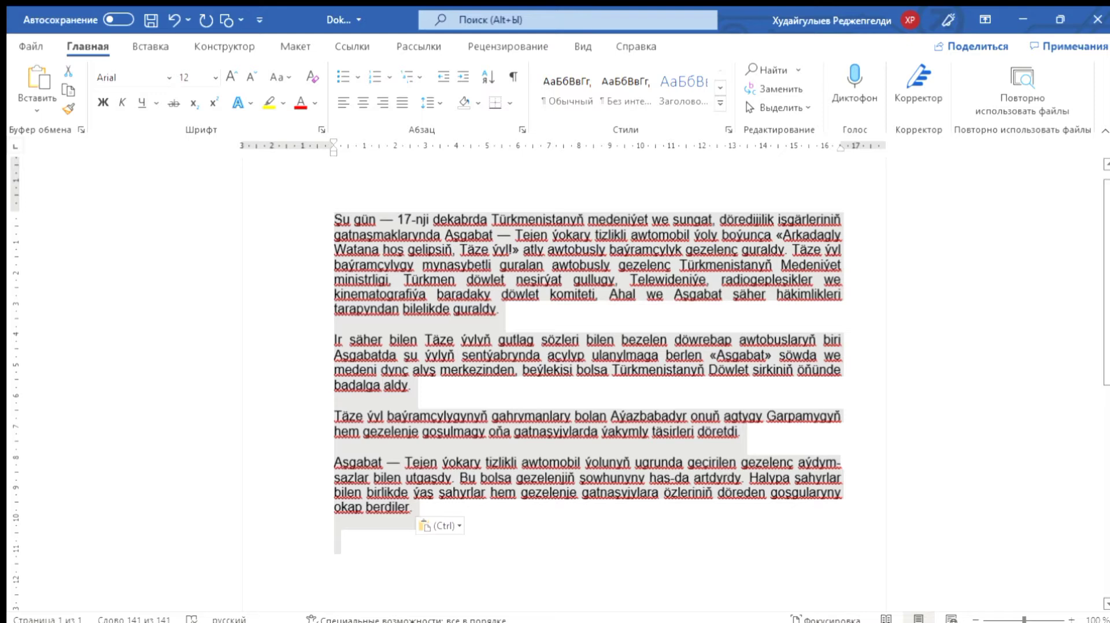
click(130, 77)
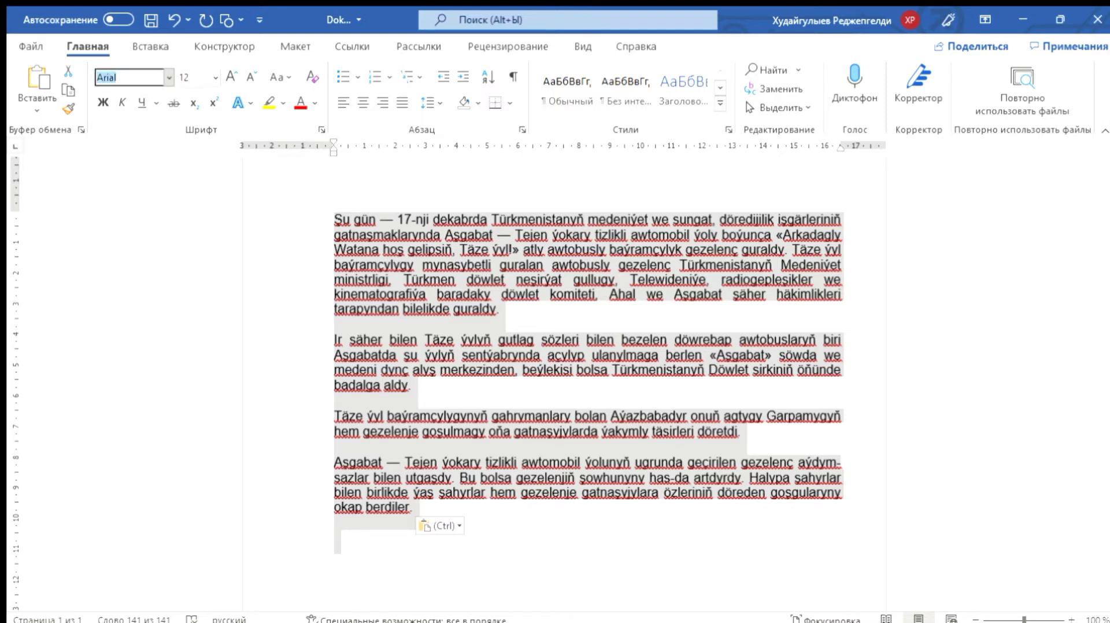
text(Times New Roman)
key(Return)
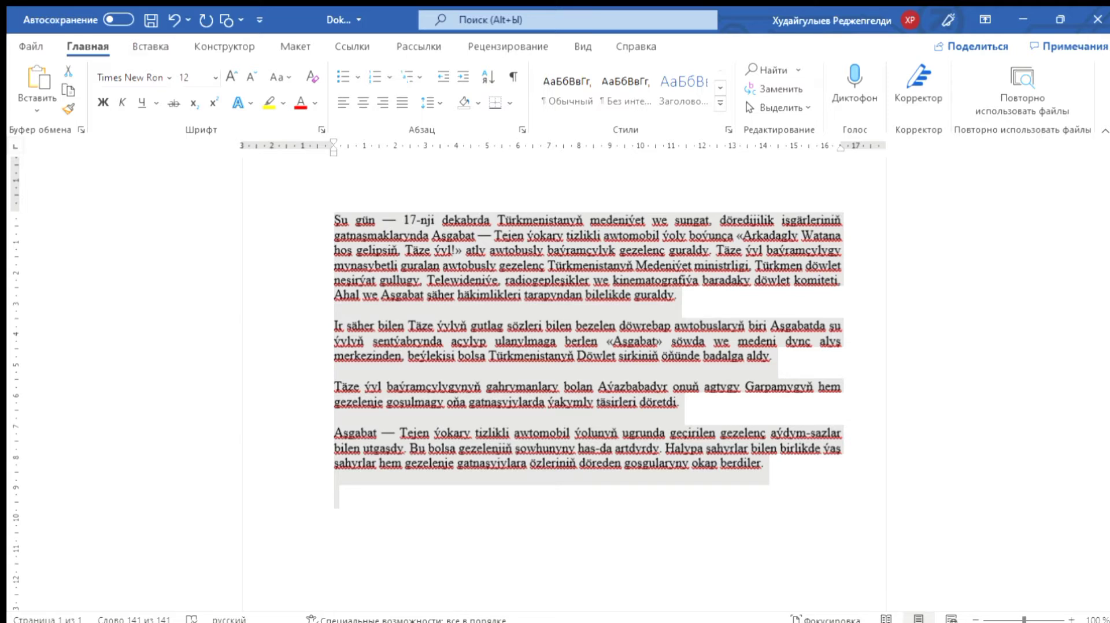
key(ctrl+shift+period)
key(ctrl+shift+period)
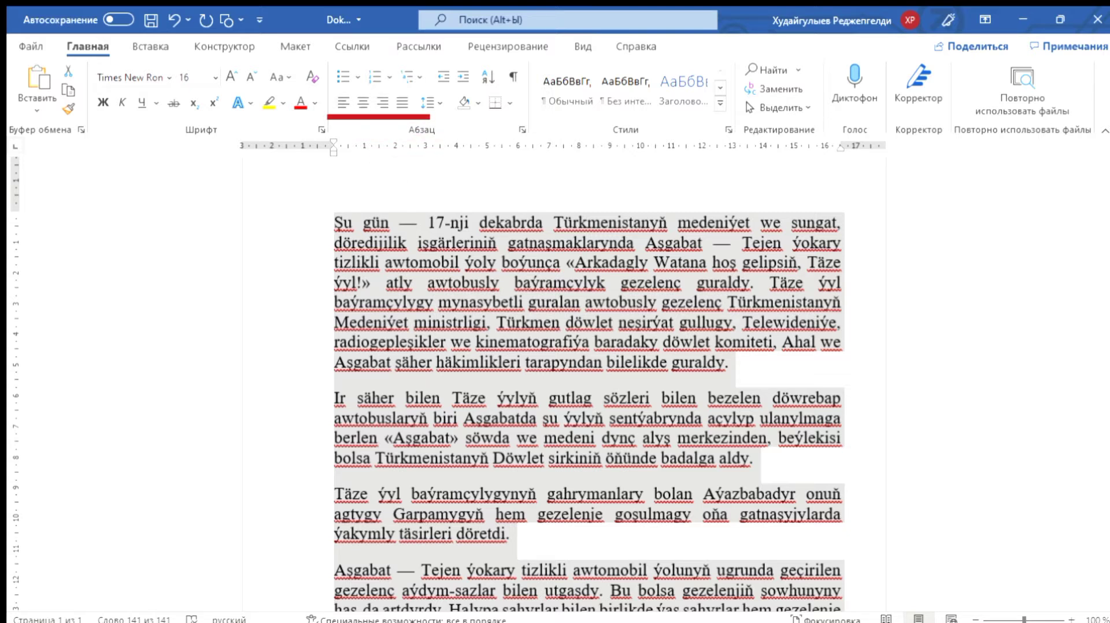
Step: Try left, centred and right alignment on the whole text, finishing with justified alignment
key(ctrl+l)
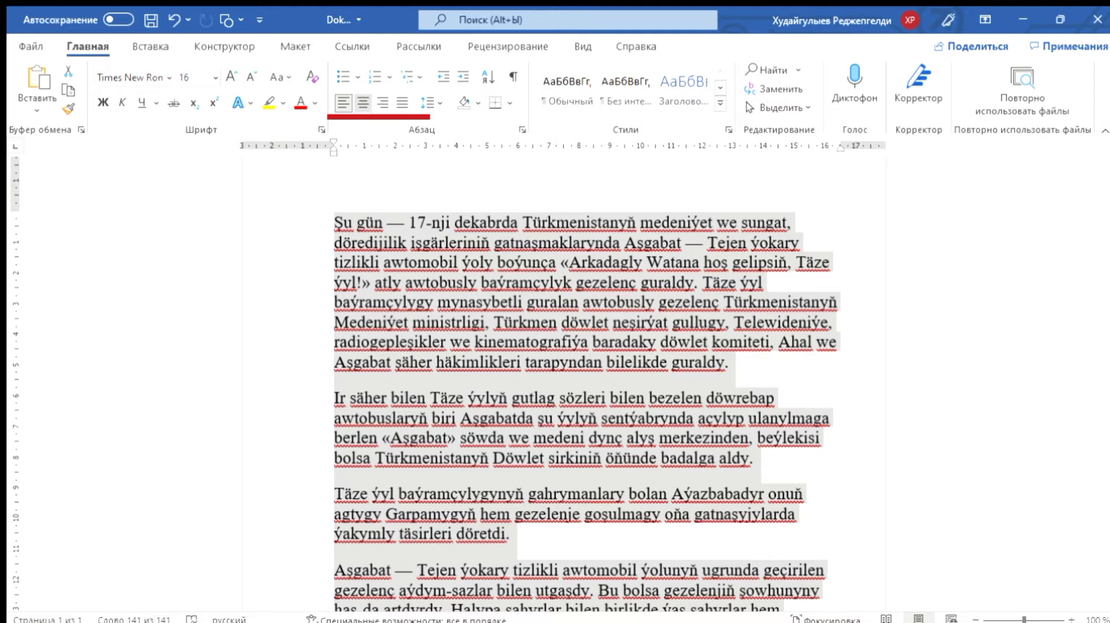
key(ctrl+e)
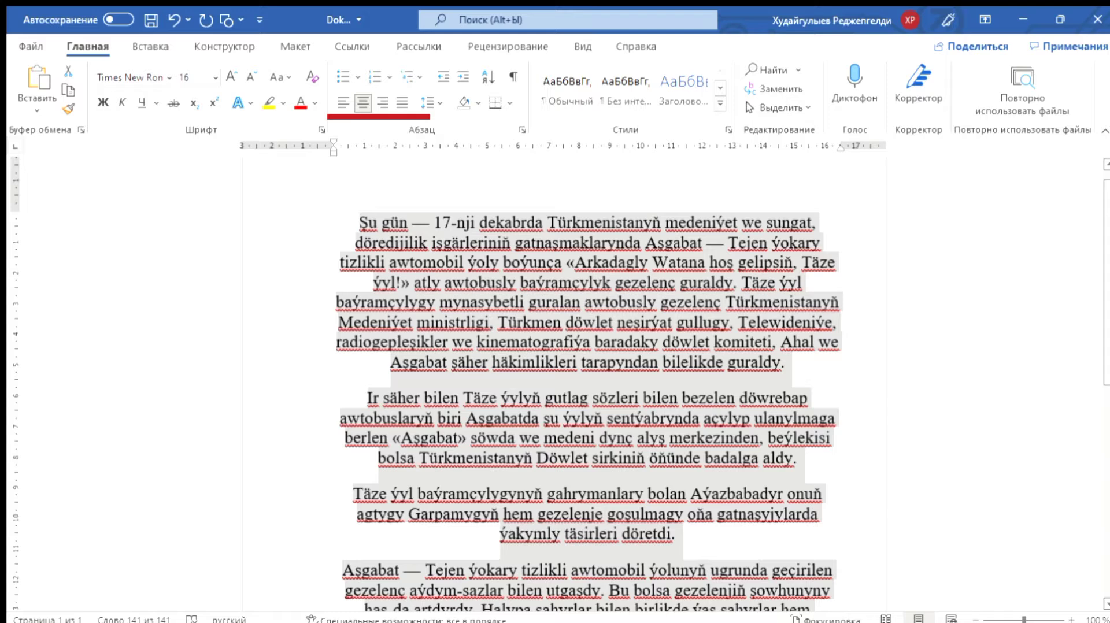
key(ctrl+r)
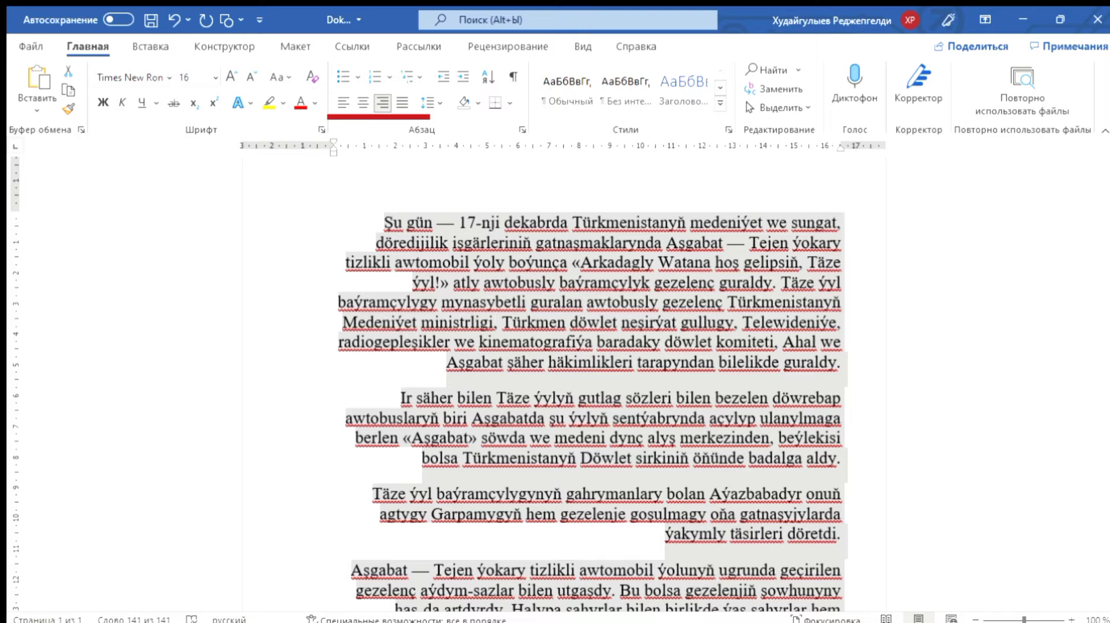
key(ctrl+j)
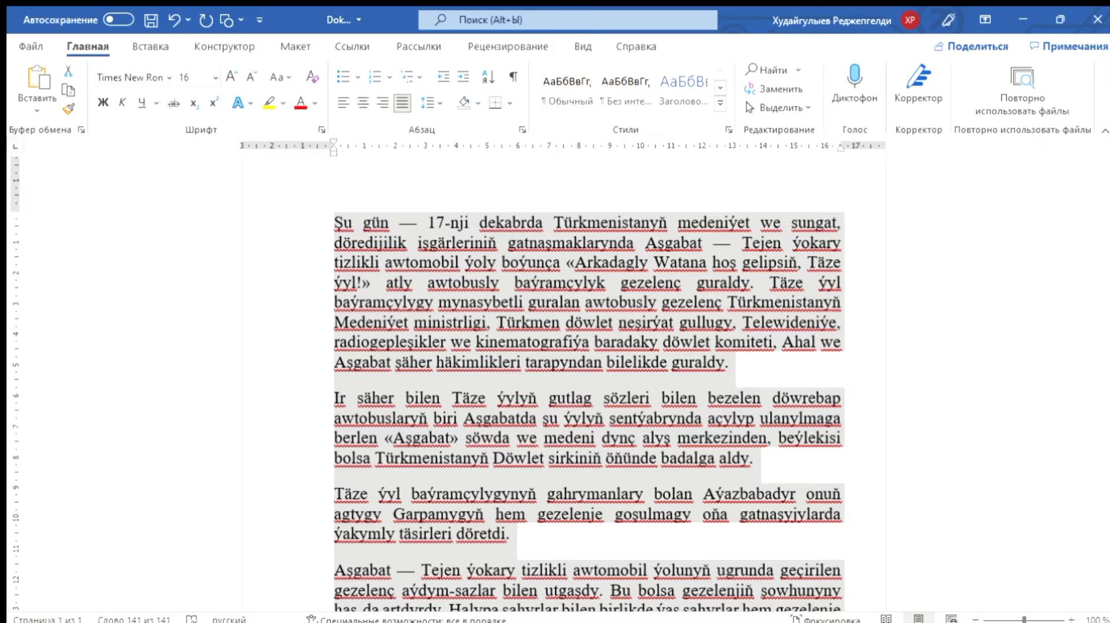
key(ctrl+l)
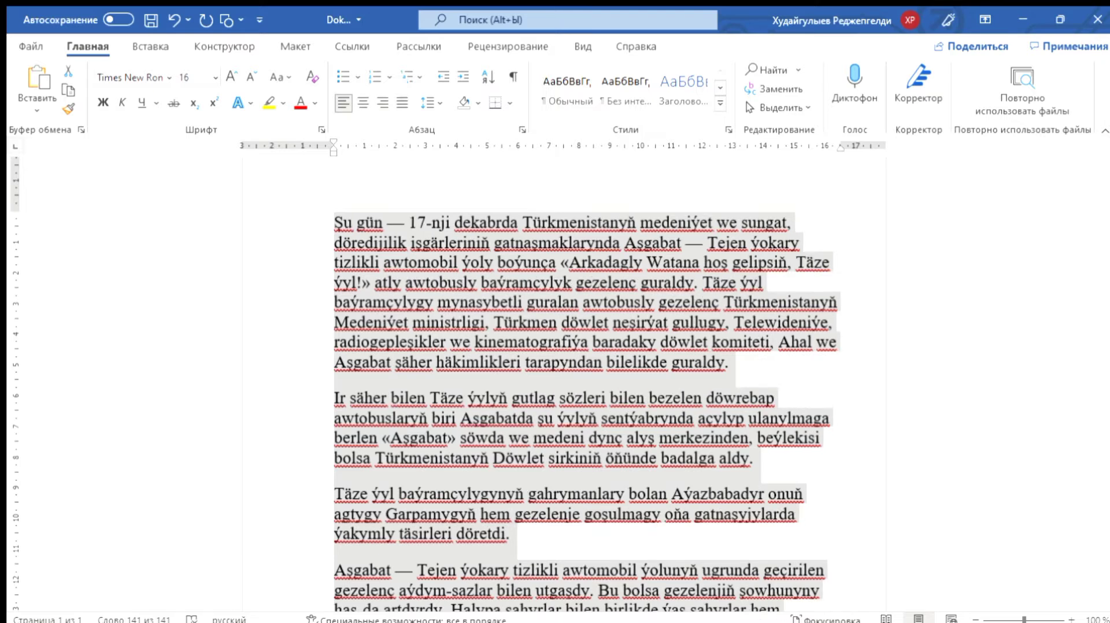
key(ctrl+j)
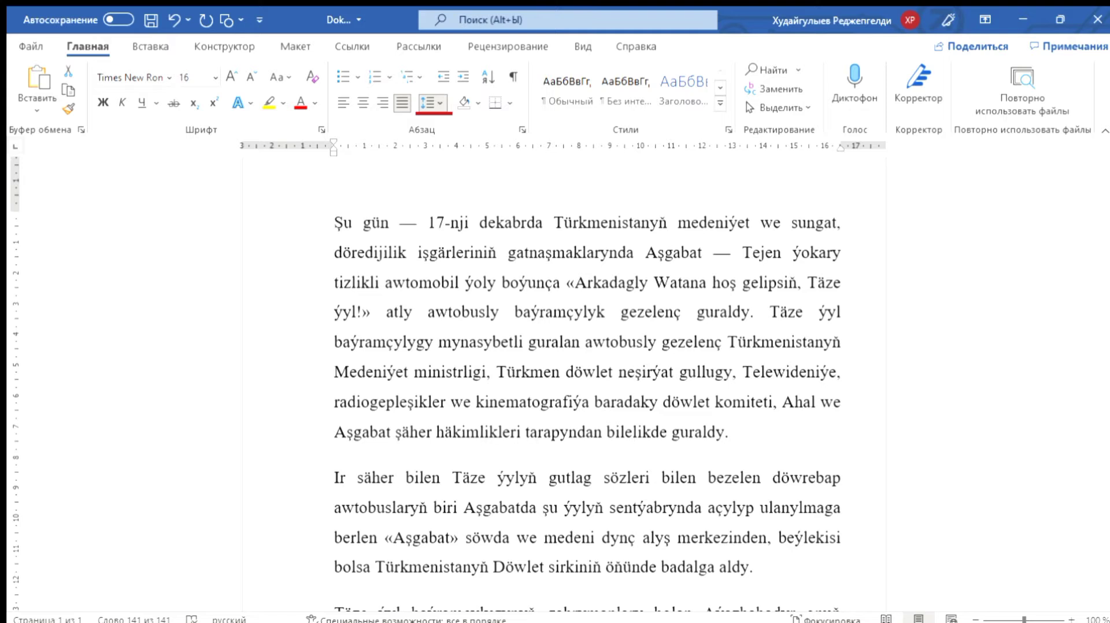
Step: Widen the line spacing of the whole article text
key(ctrl+a)
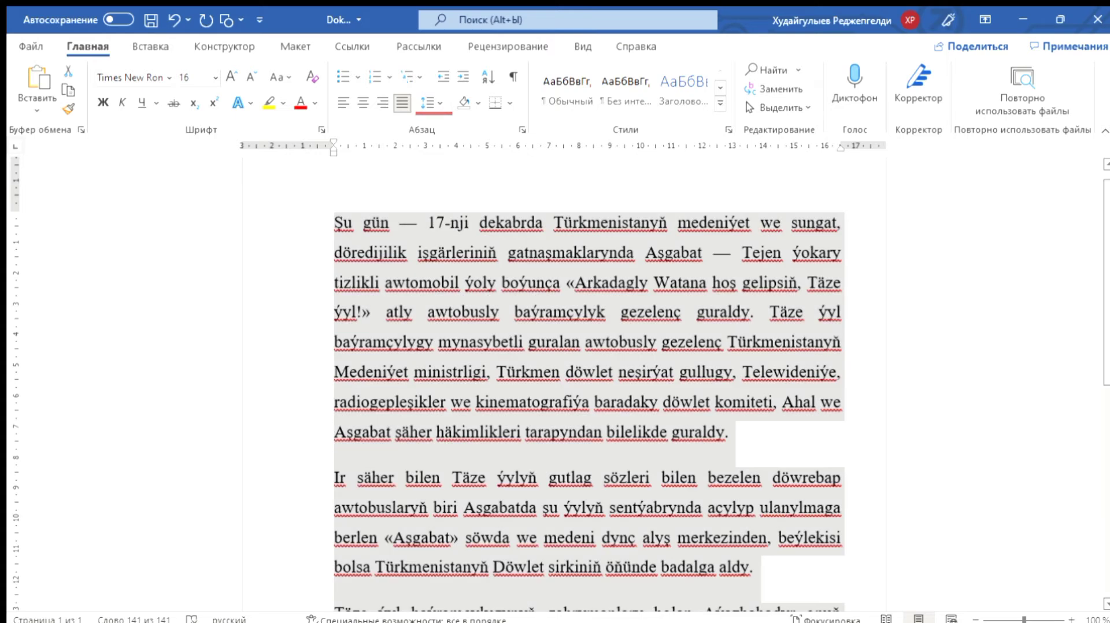
Step: Insert an empty centred line above the first paragraph of the article
click(710, 401)
scroll(587, 382, down, 1)
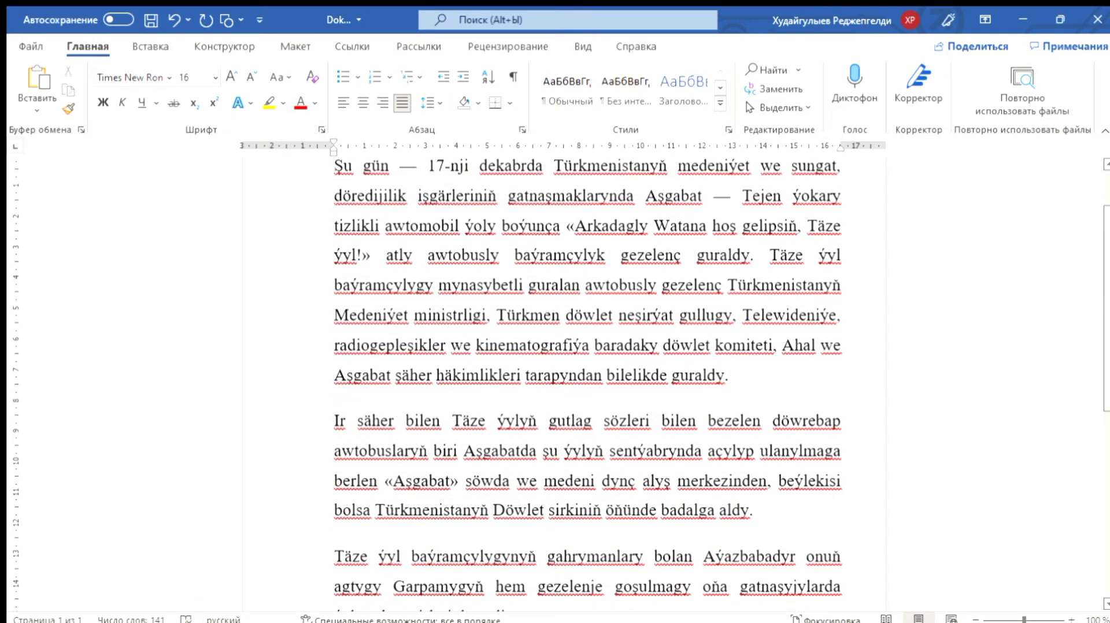
scroll(587, 381, down, 1)
scroll(587, 381, up, 3)
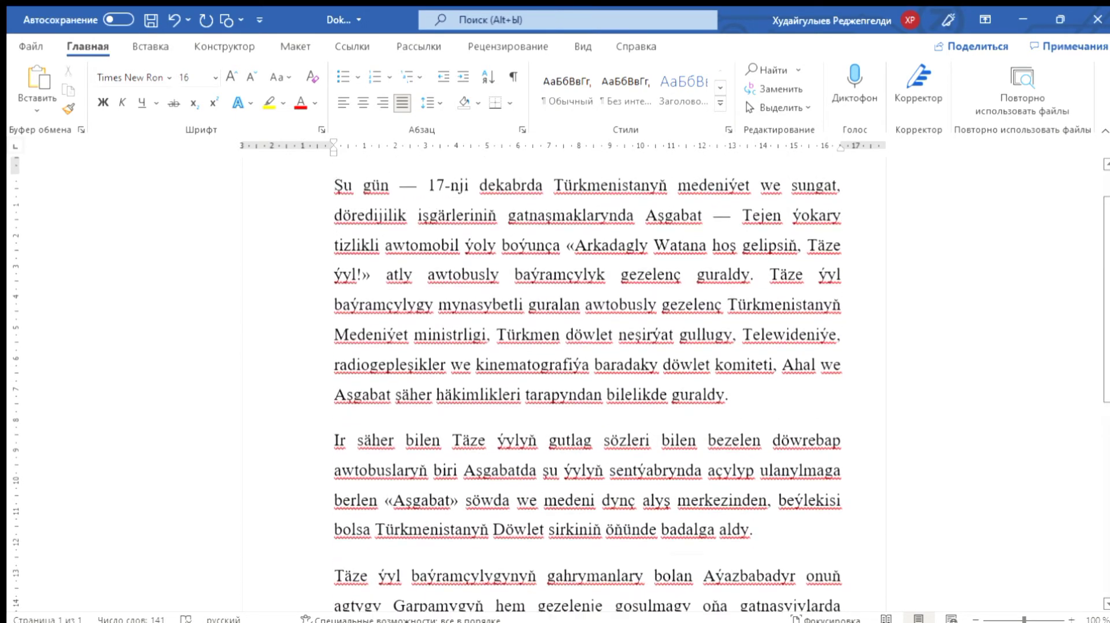
click(553, 243)
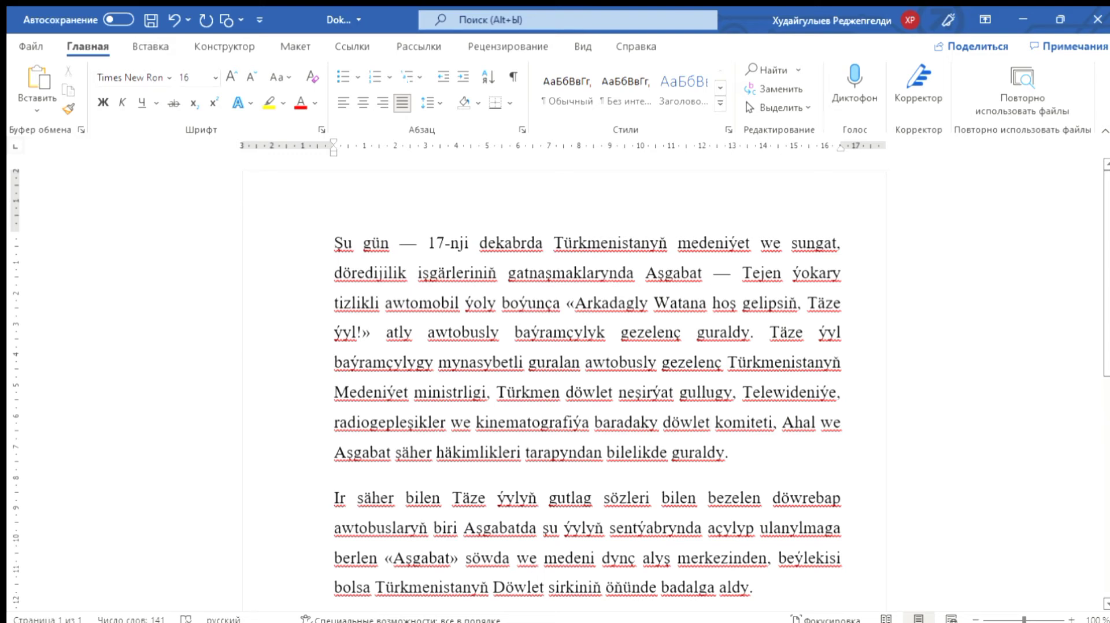
click(542, 243)
click(585, 362)
key(ctrl+Home)
scroll(587, 381, up, 1)
click(335, 243)
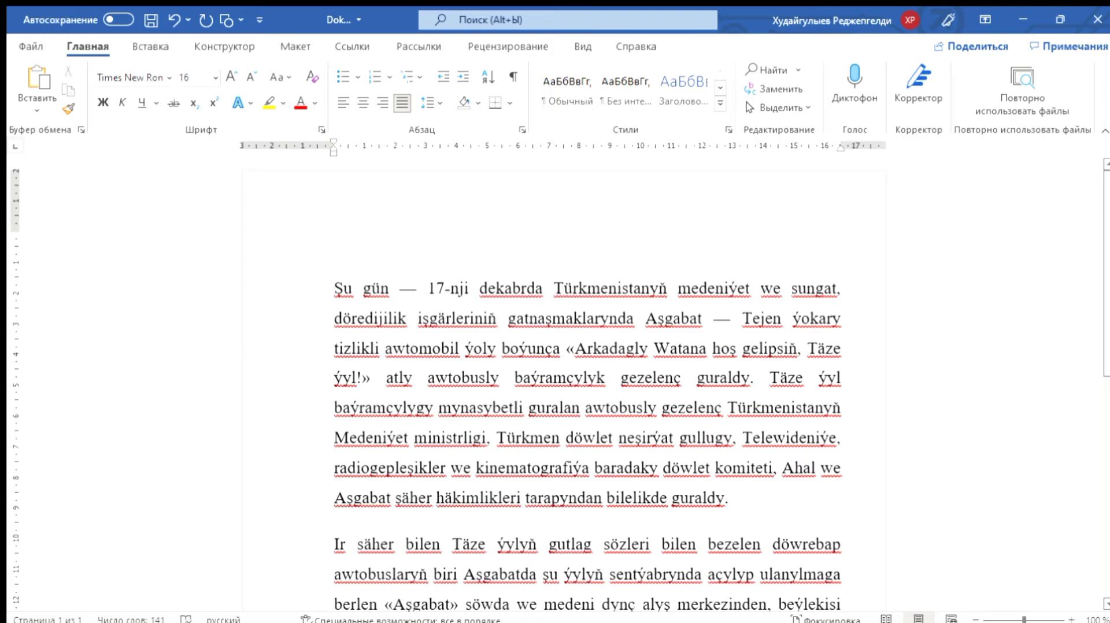
key(ctrl+e)
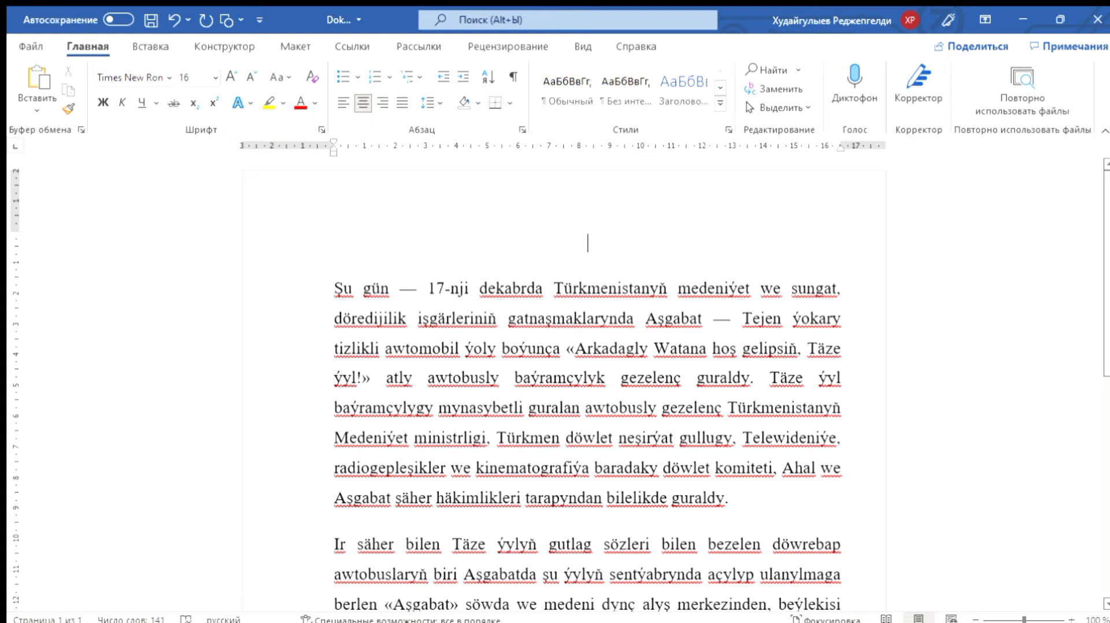
Step: Add the bold title "Tazelikler" on the empty line above the article
text(T)
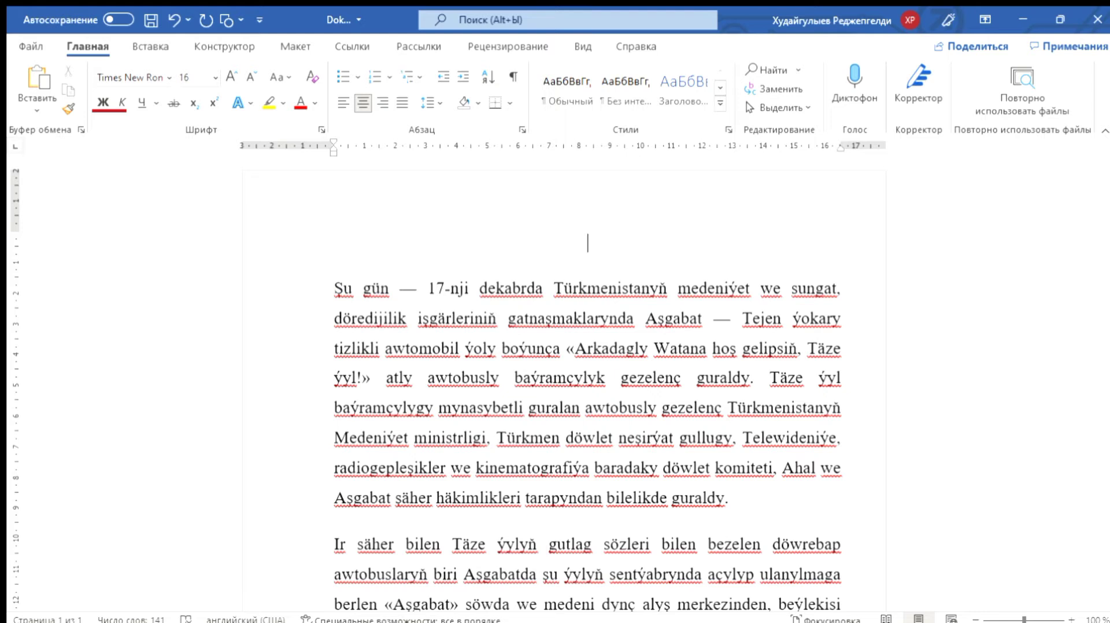
key(ctrl+b)
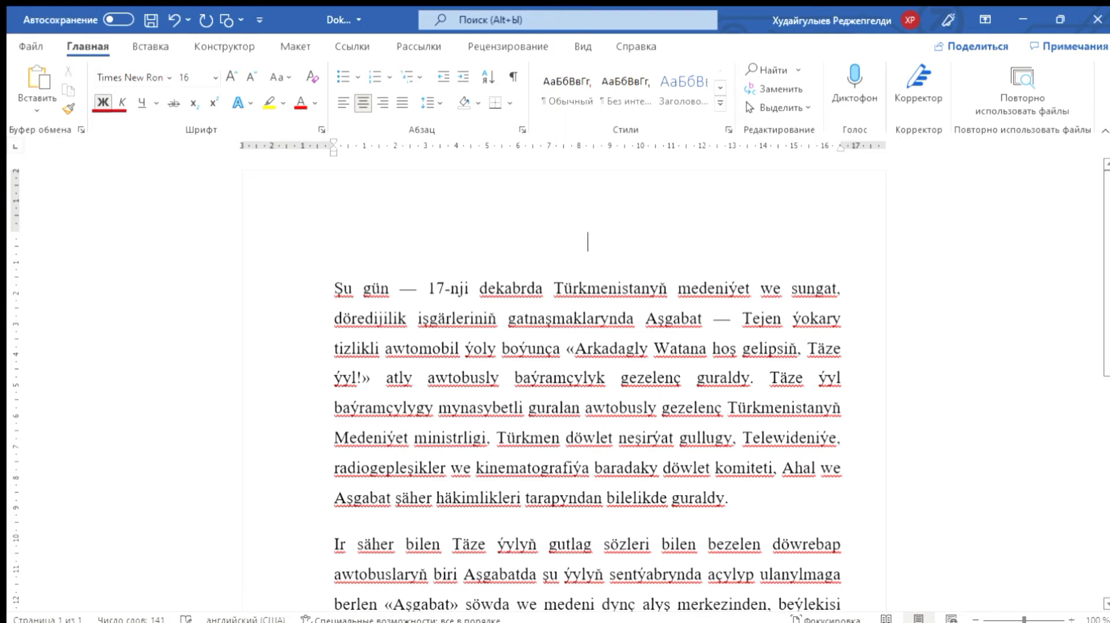
text(Tazeliklw)
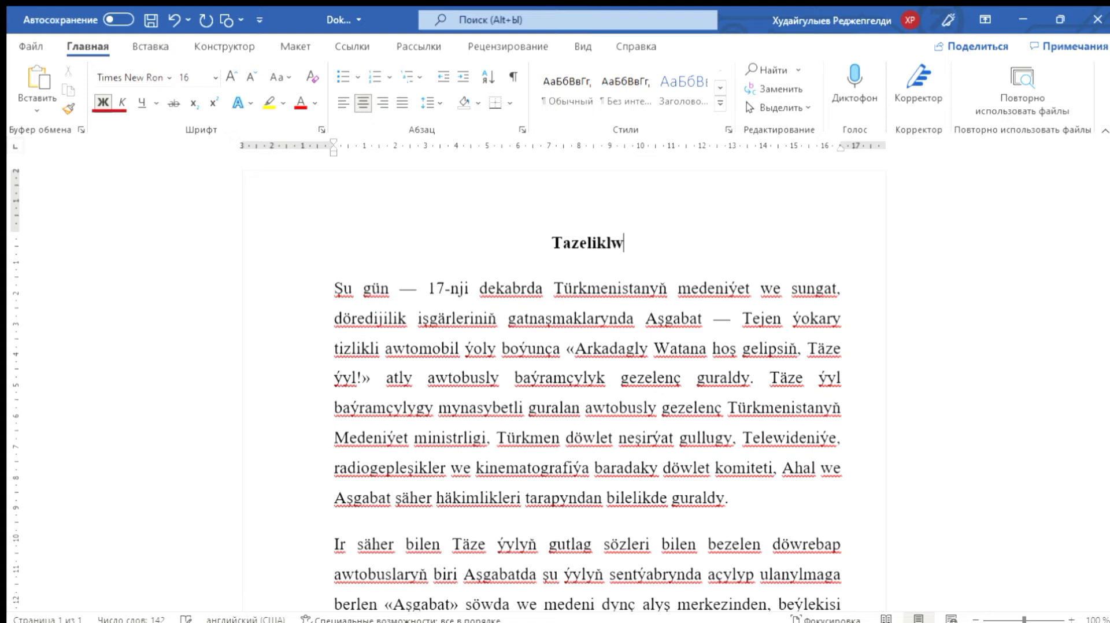
key(BackSpace)
text(er)
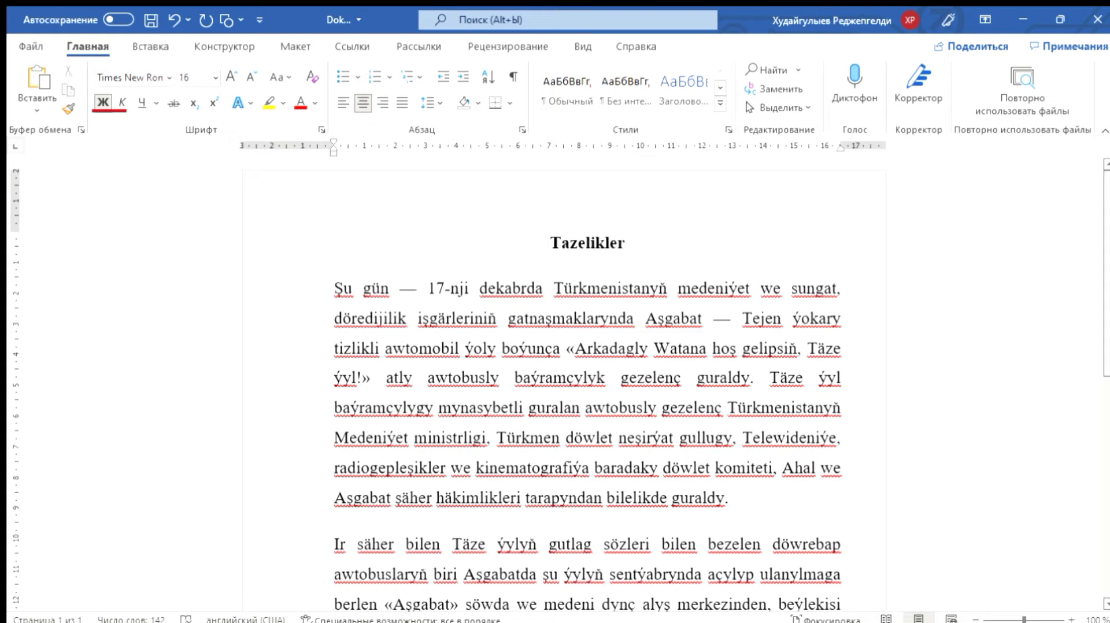
Step: Try underline and italic on the title "Tazelikler", then remove both so only bold is applied
key(shift+Home)
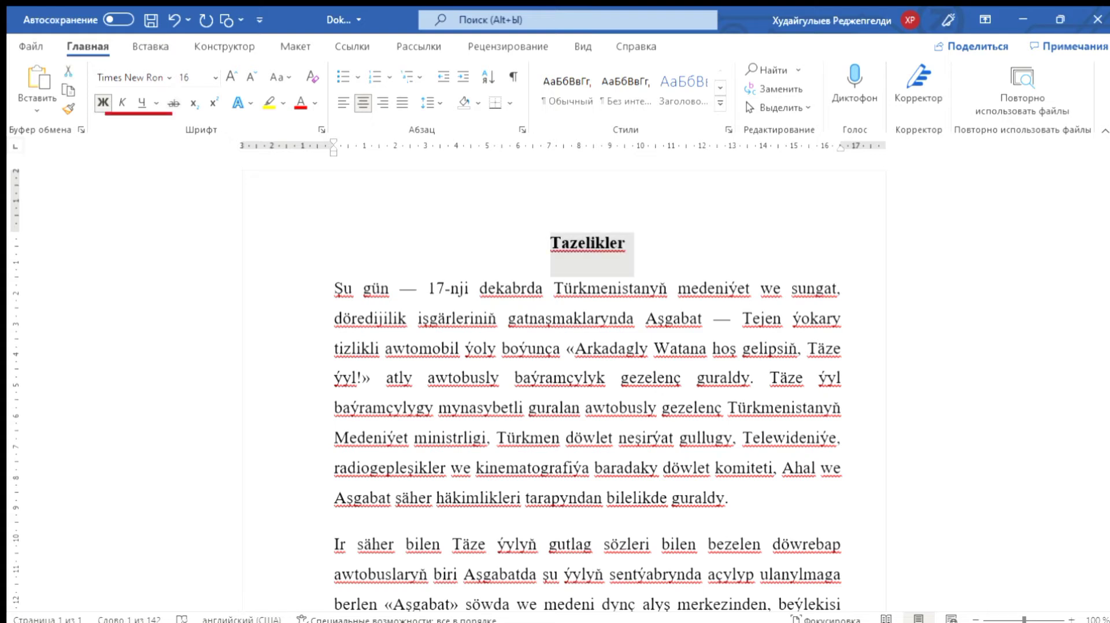
click(141, 103)
click(122, 103)
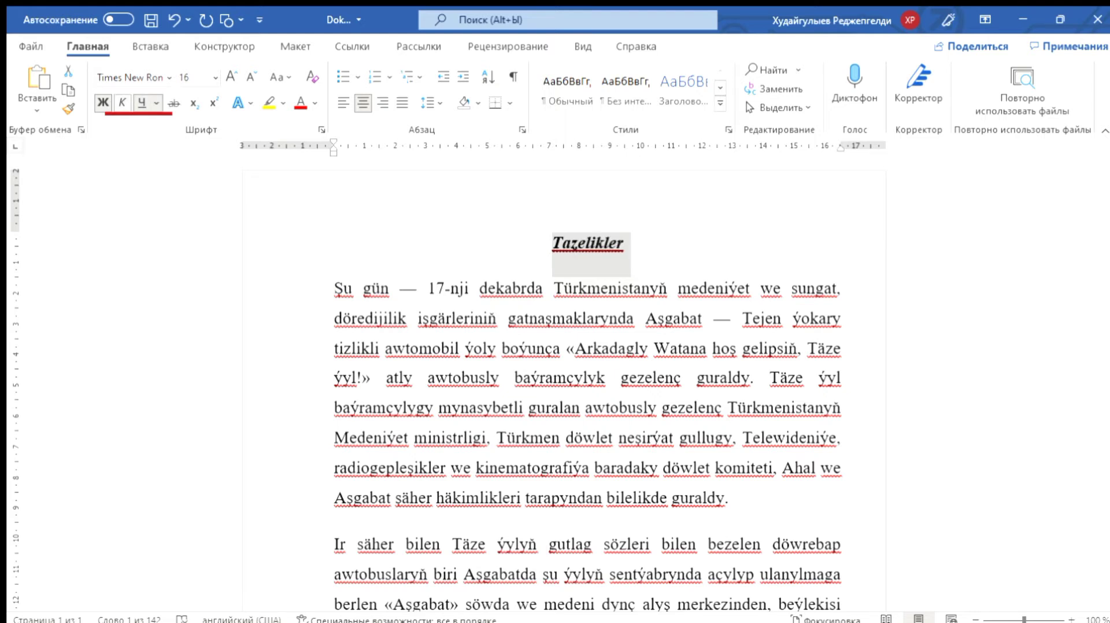
key(ctrl+i)
key(ctrl+u)
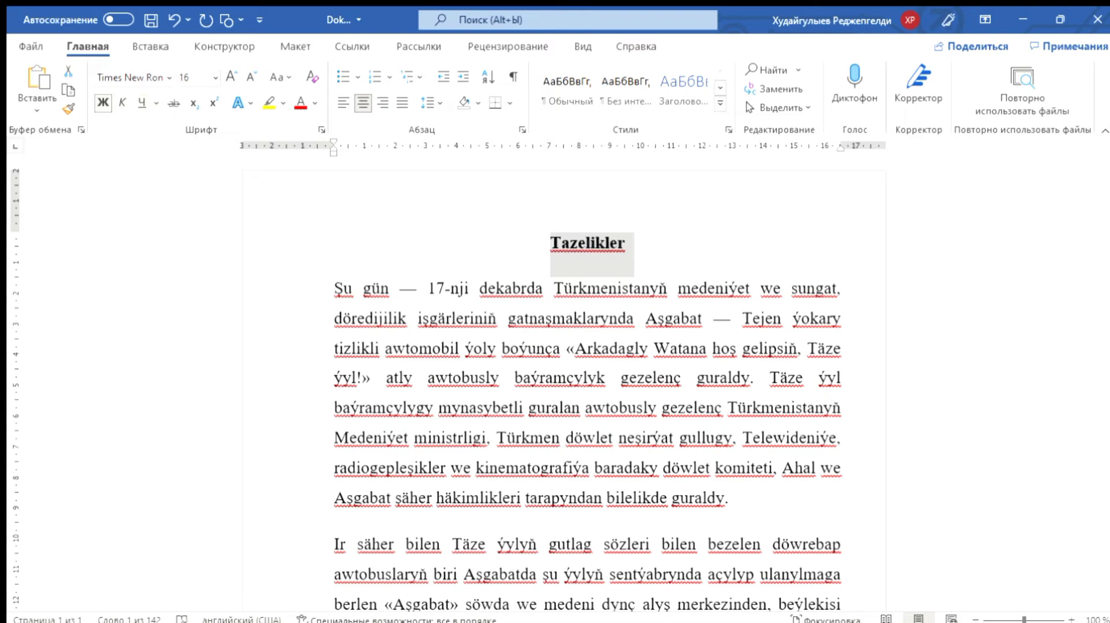
click(626, 243)
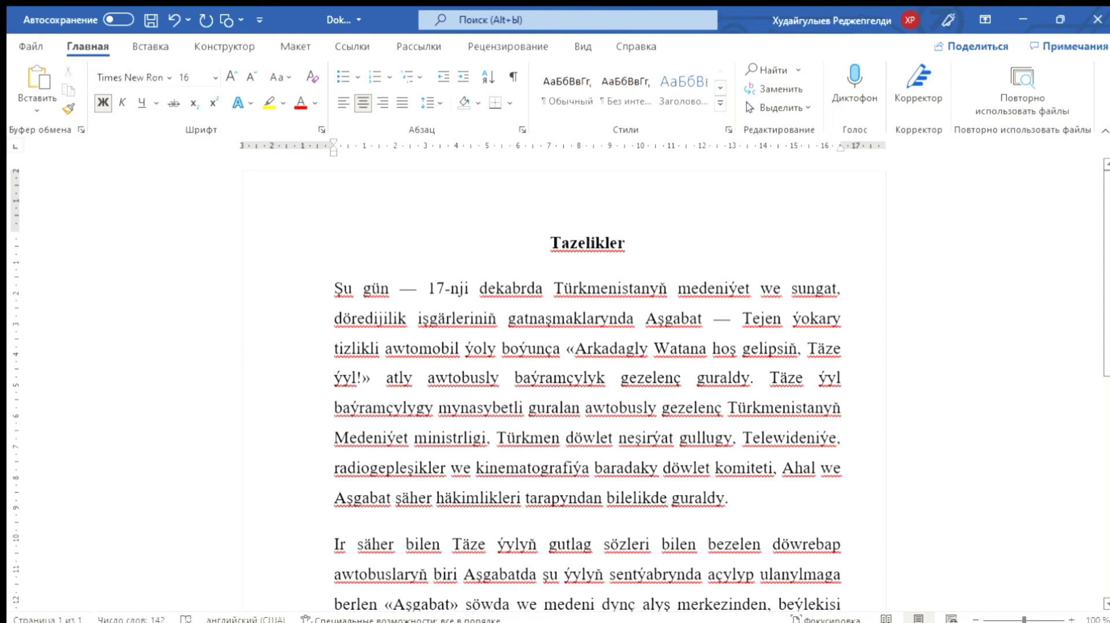
Step: Try bold on the first line of the opening paragraph, then remove it
drag(334, 289, 841, 293)
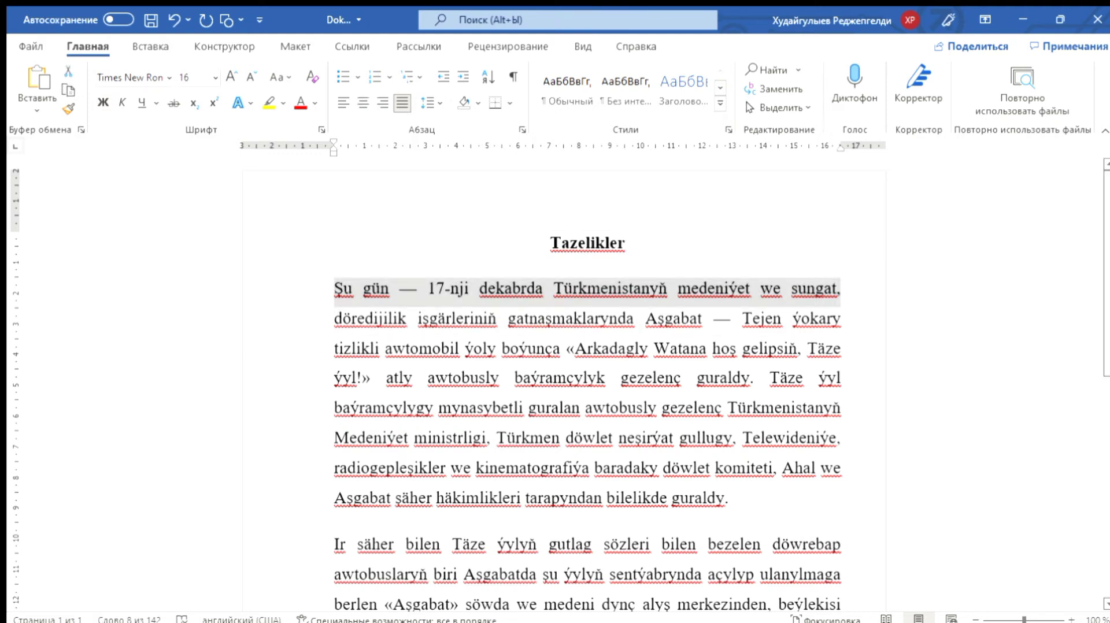
key(alt+shift)
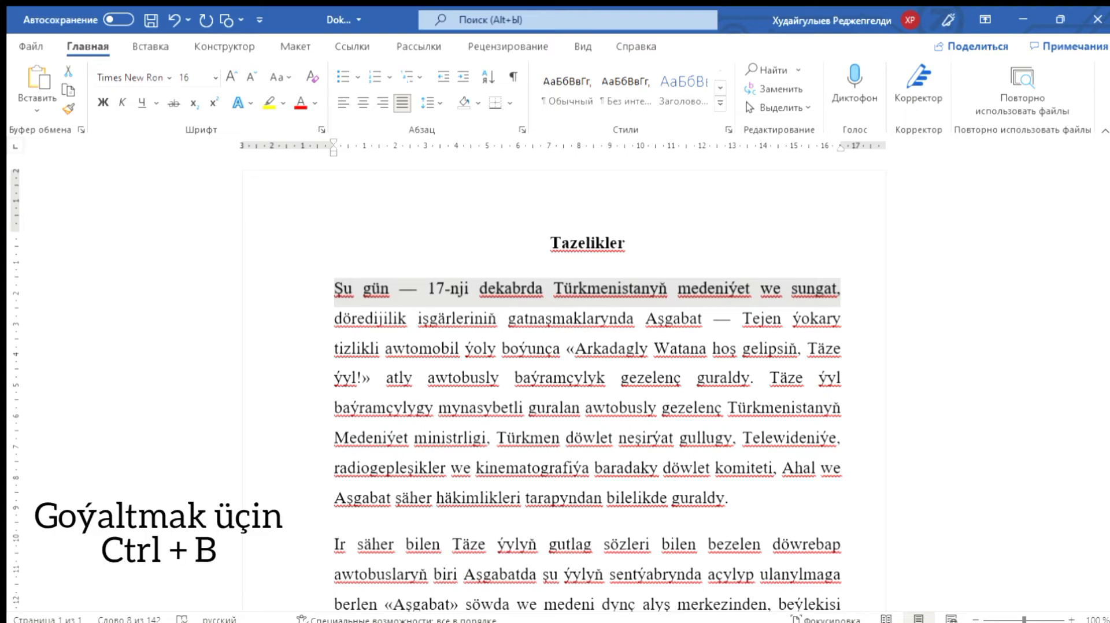
key(ctrl+b)
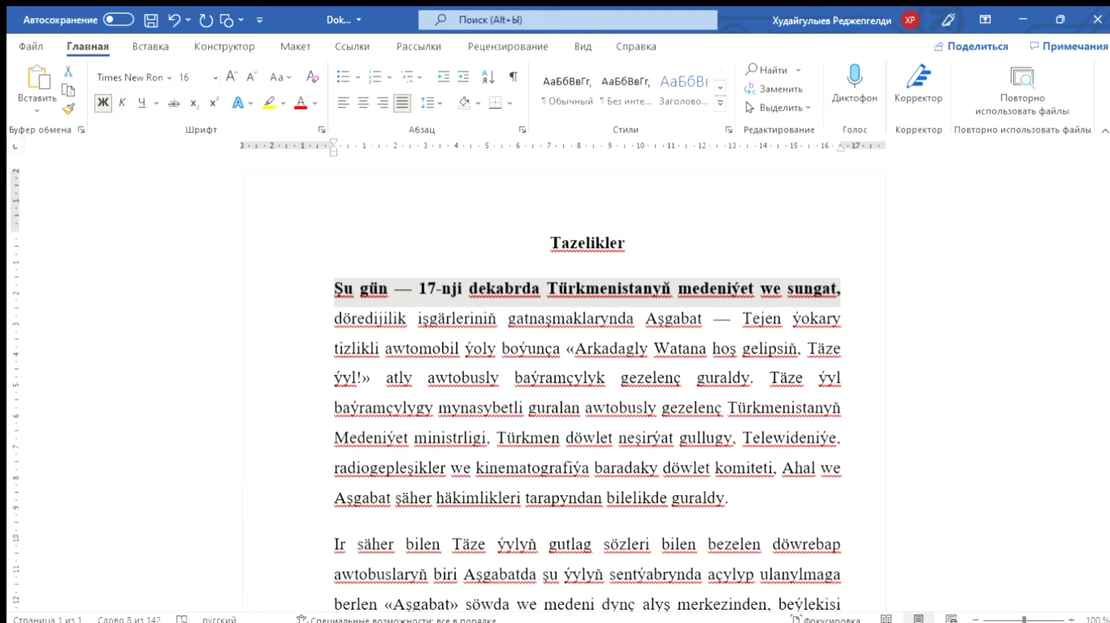
key(ctrl+b)
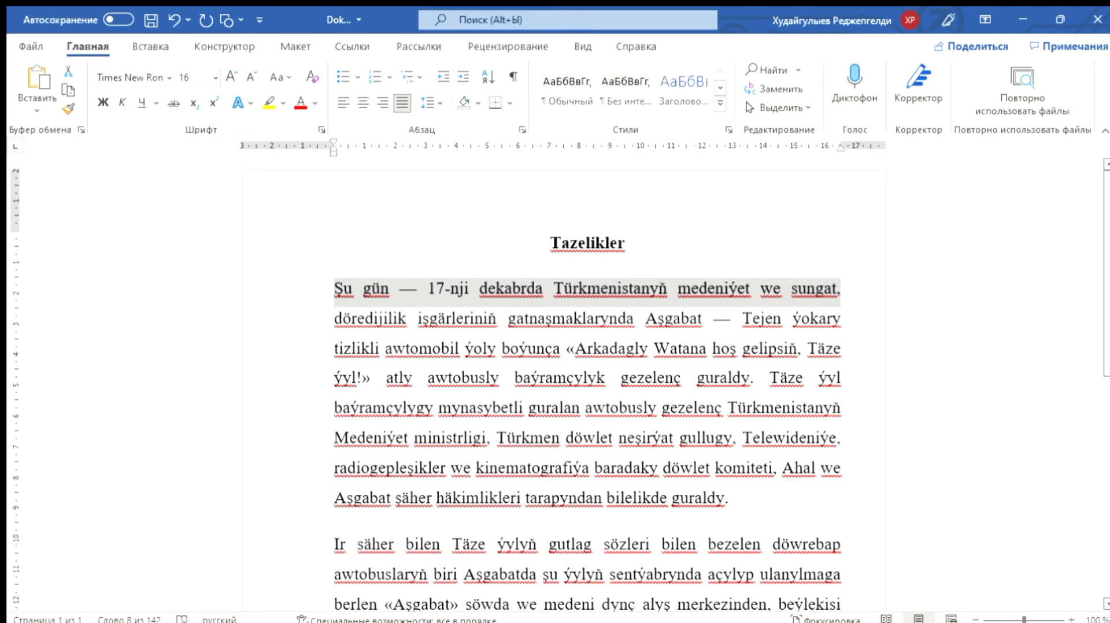
Step: Highlight the title "Tazelikler" and the words "tizlikli awtomobil" in yellow
click(550, 243)
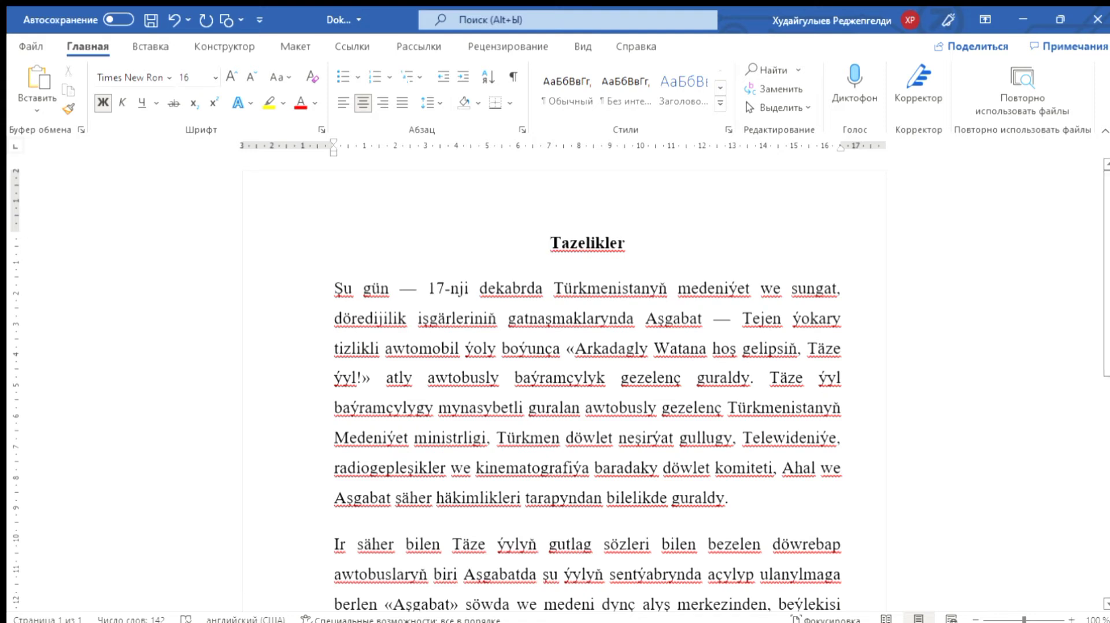
key(shift+Home)
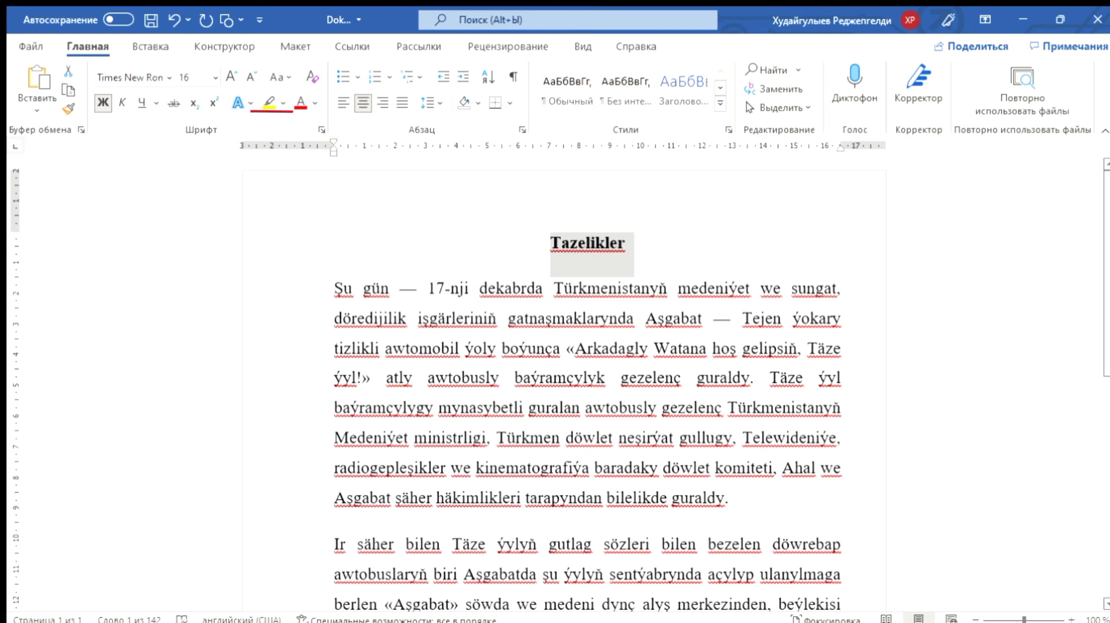
click(269, 102)
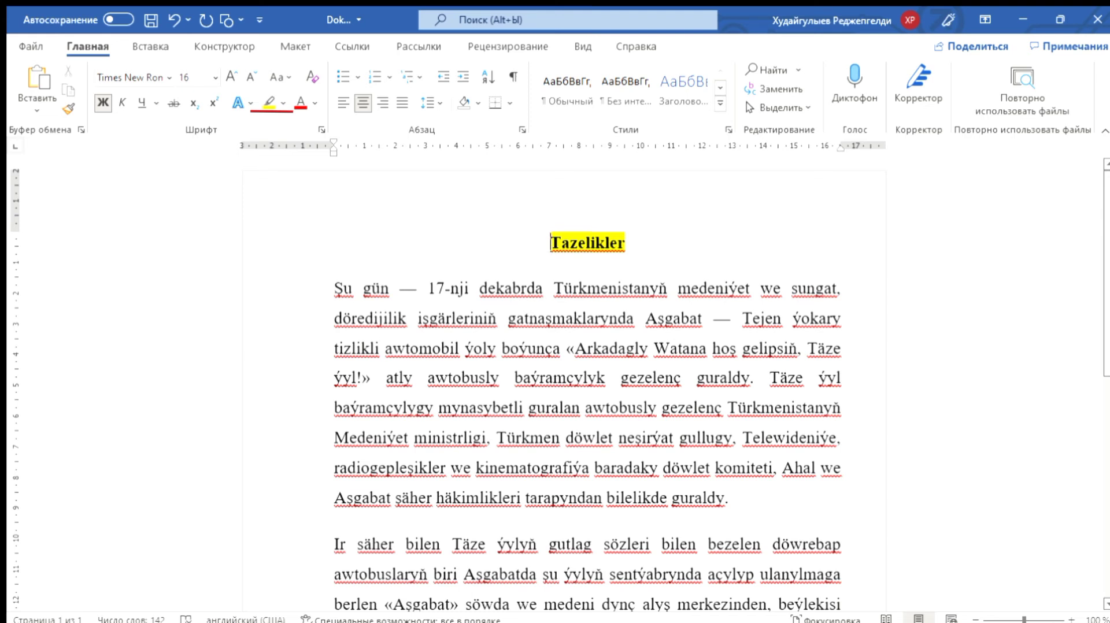
drag(335, 349, 462, 350)
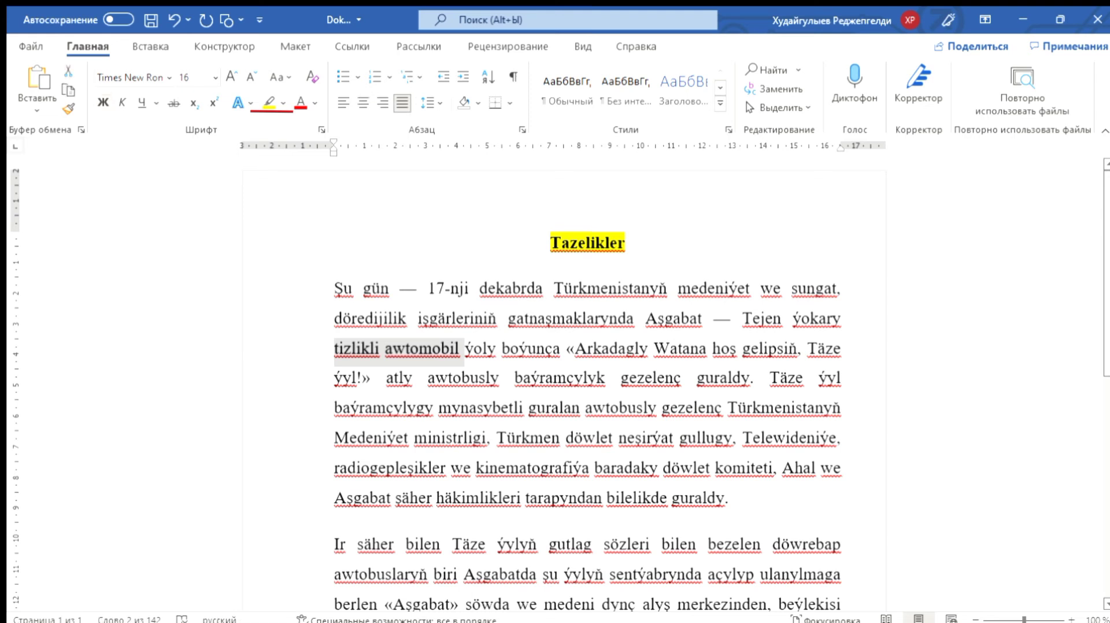
click(269, 102)
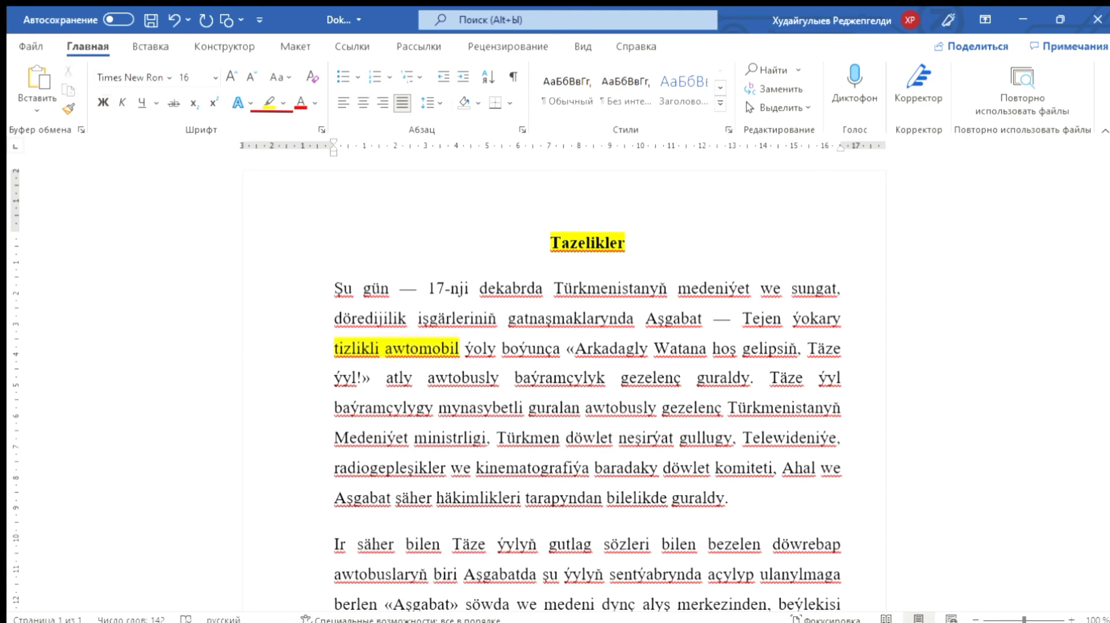
Step: Remove the yellow highlighting from the words "tizlikli awtomobil" and from the title
click(482, 348)
drag(464, 348, 334, 348)
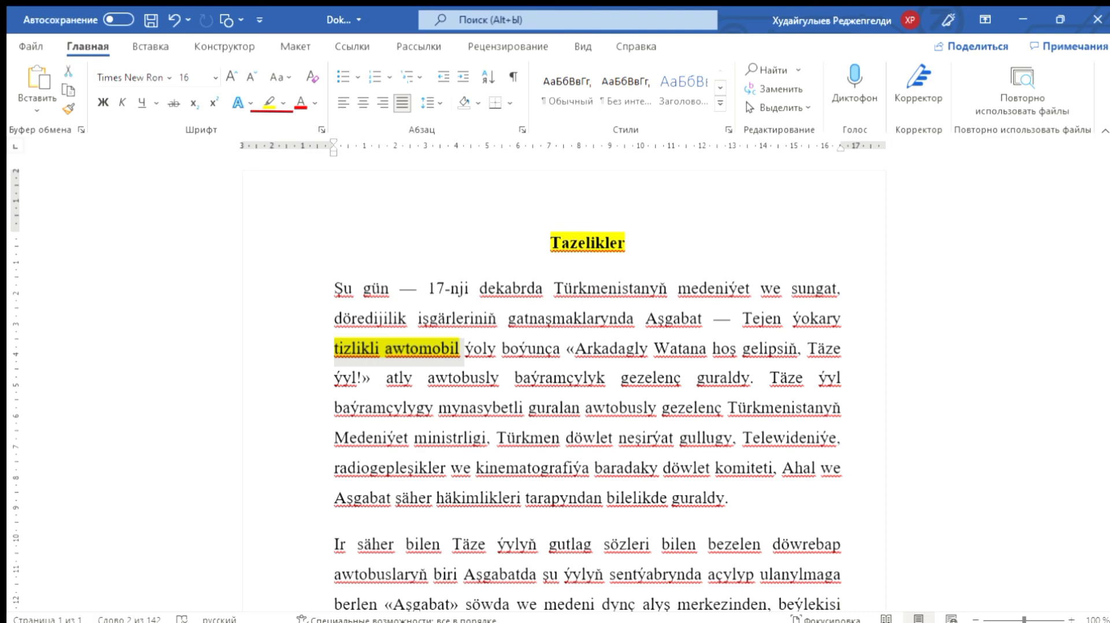
click(283, 103)
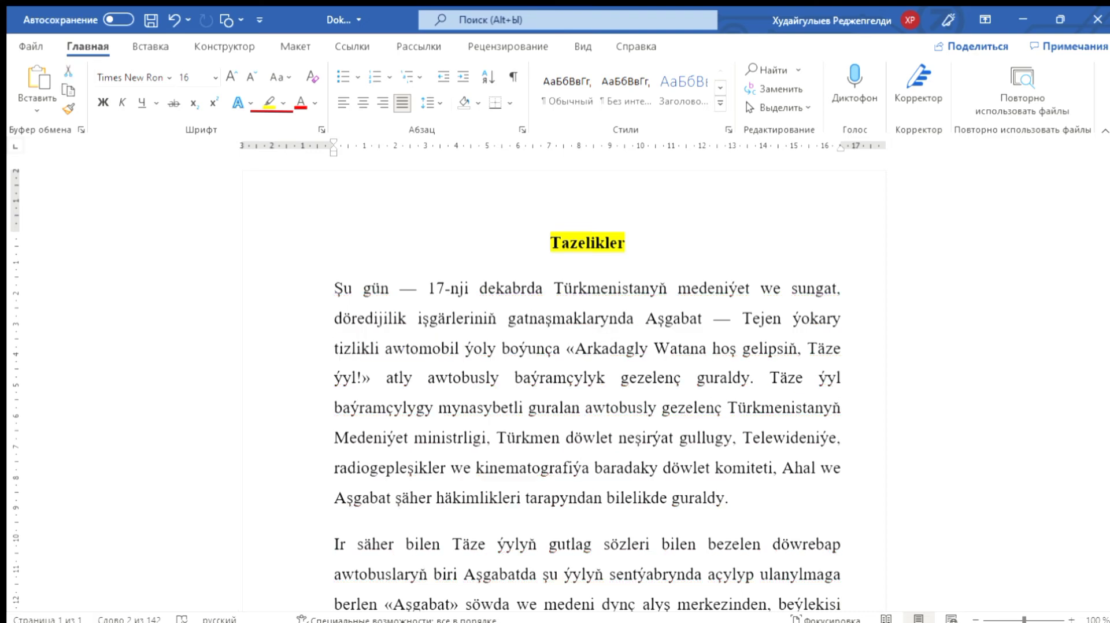
click(301, 188)
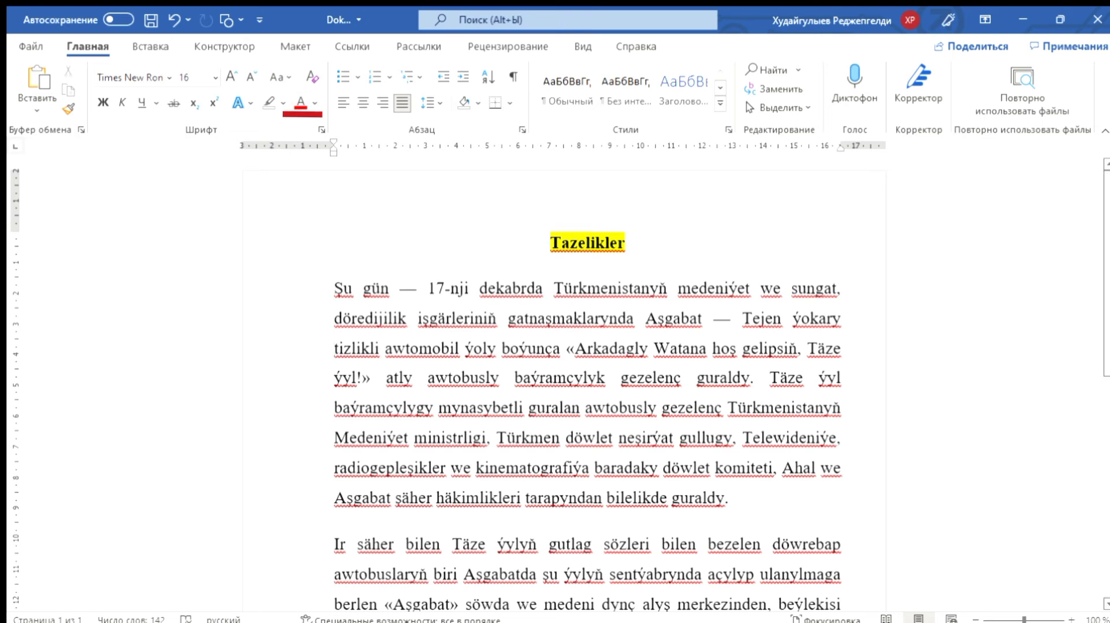
click(301, 243)
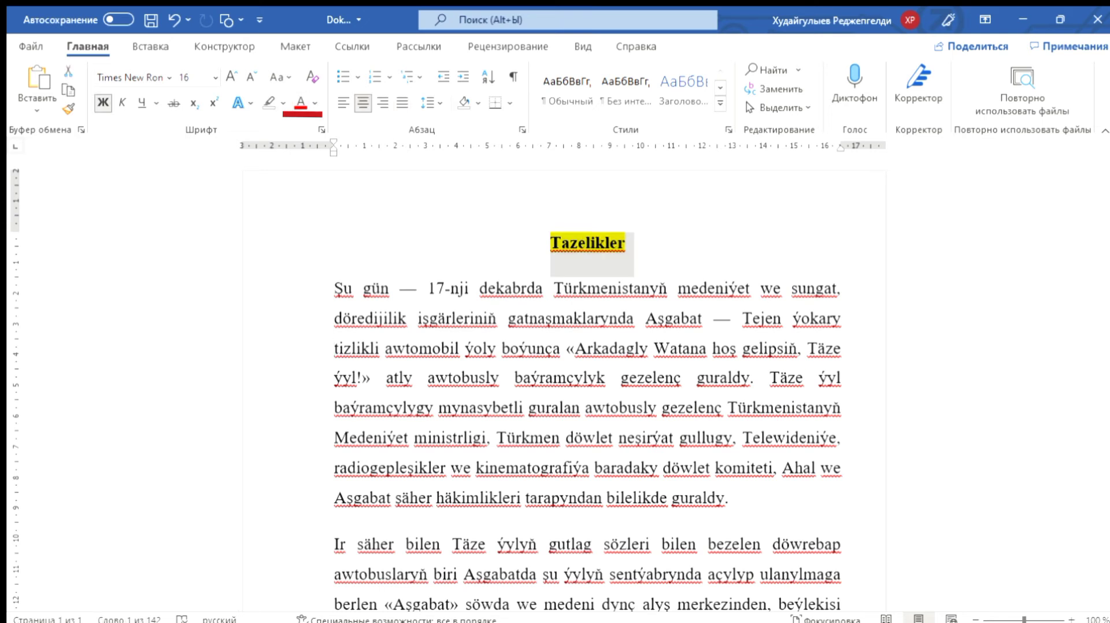
click(269, 103)
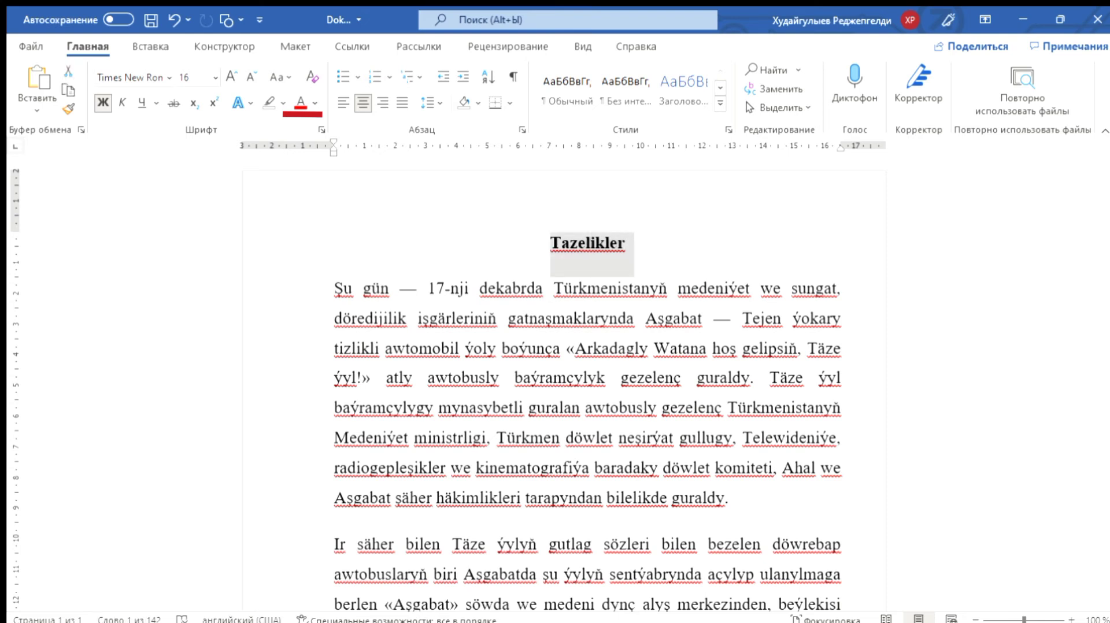
Step: Try a white font colour on the title, returning its text to black
click(315, 103)
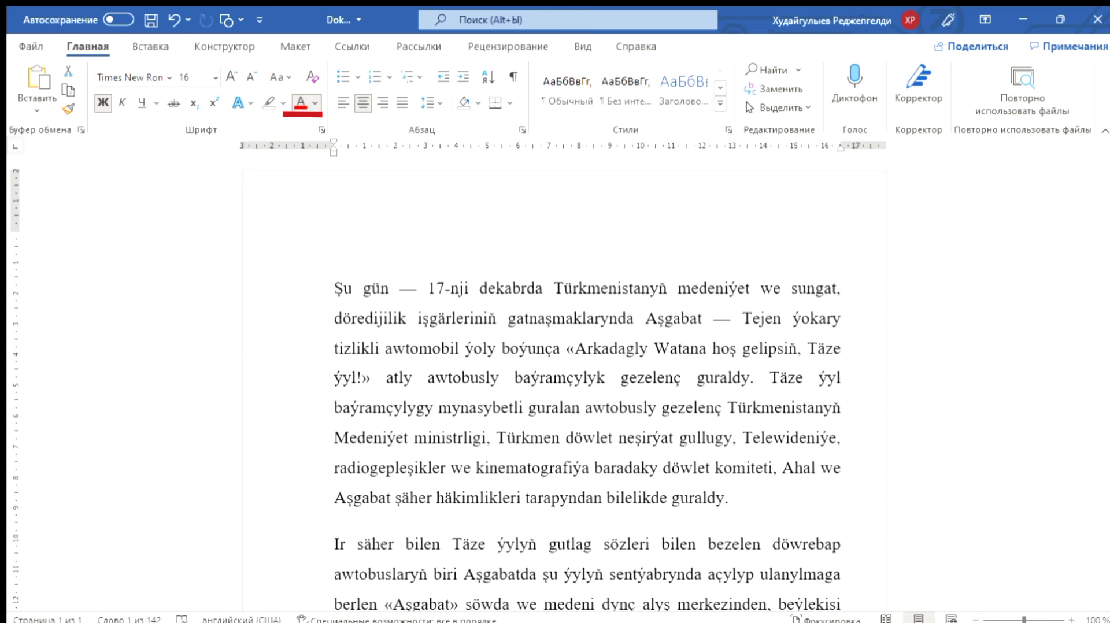
key(ctrl+z)
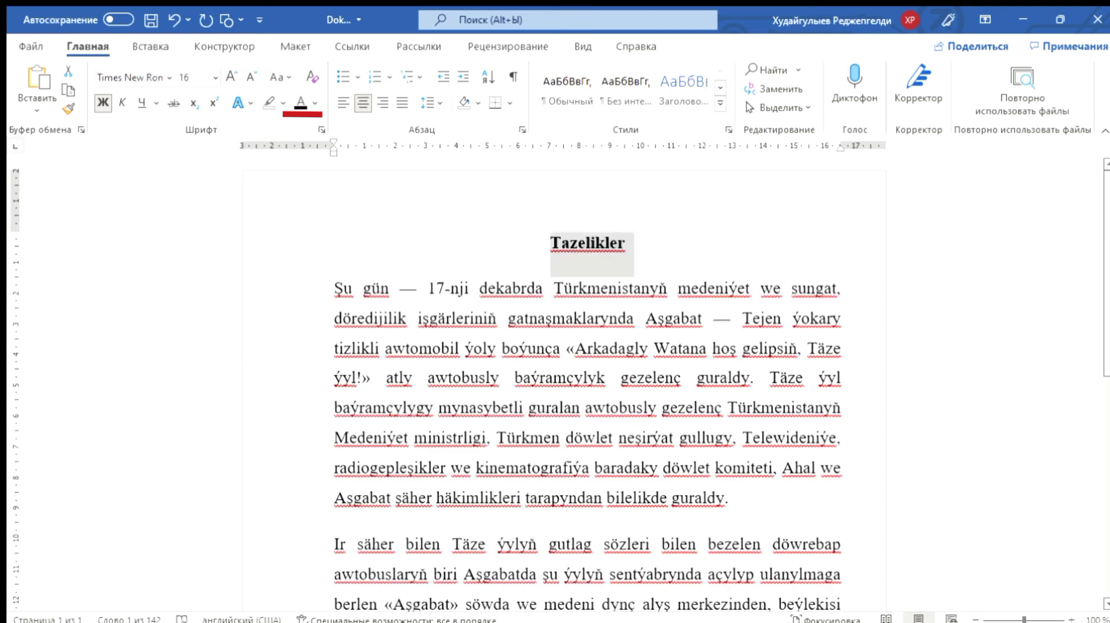
click(550, 243)
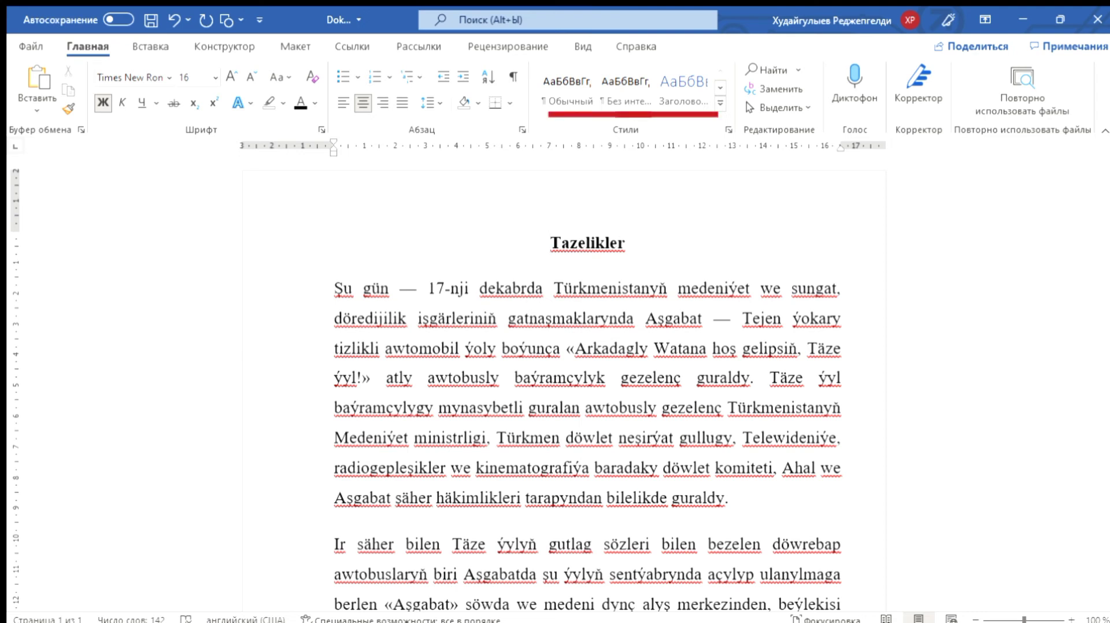
Step: Try the normal and heading styles on the title, restoring its bold, centred formatting
key(ctrl+shift+n)
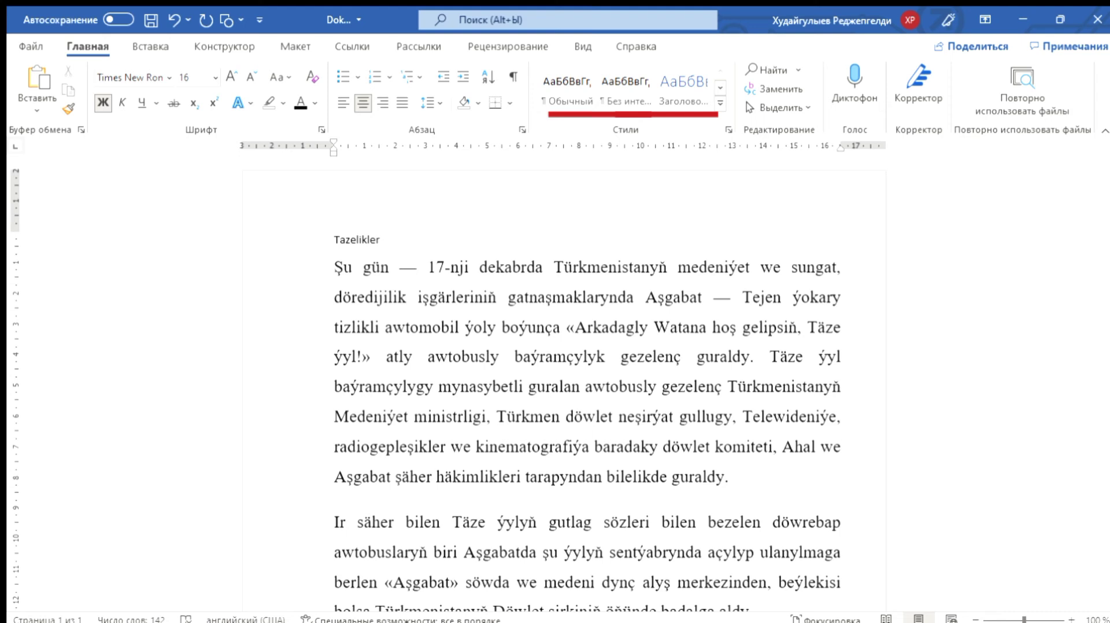
key(ctrl+z)
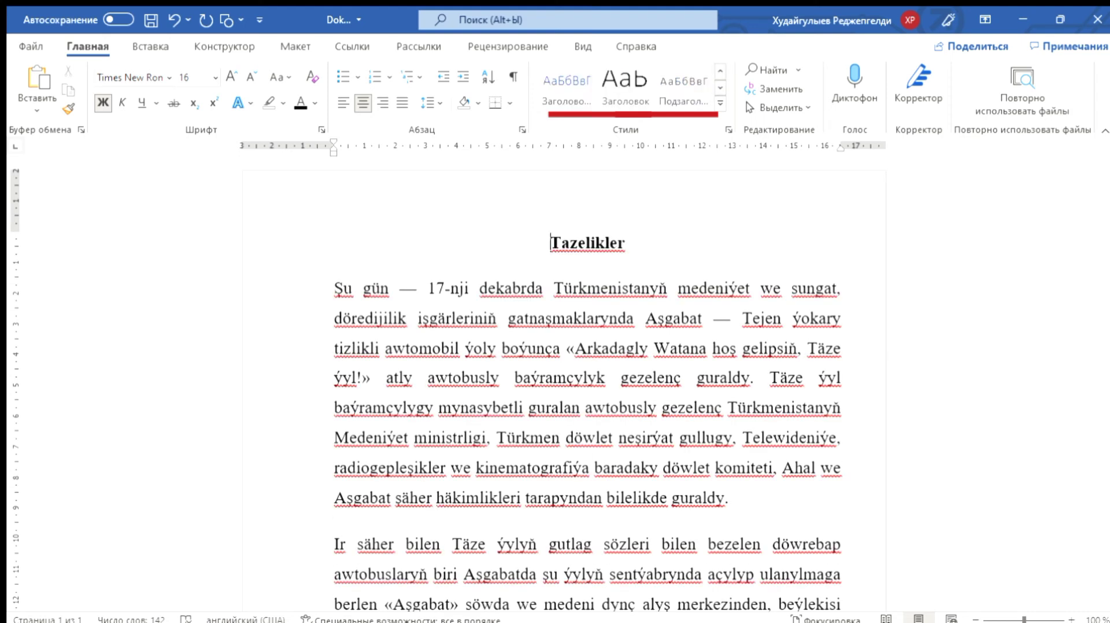
key(ctrl+alt+1)
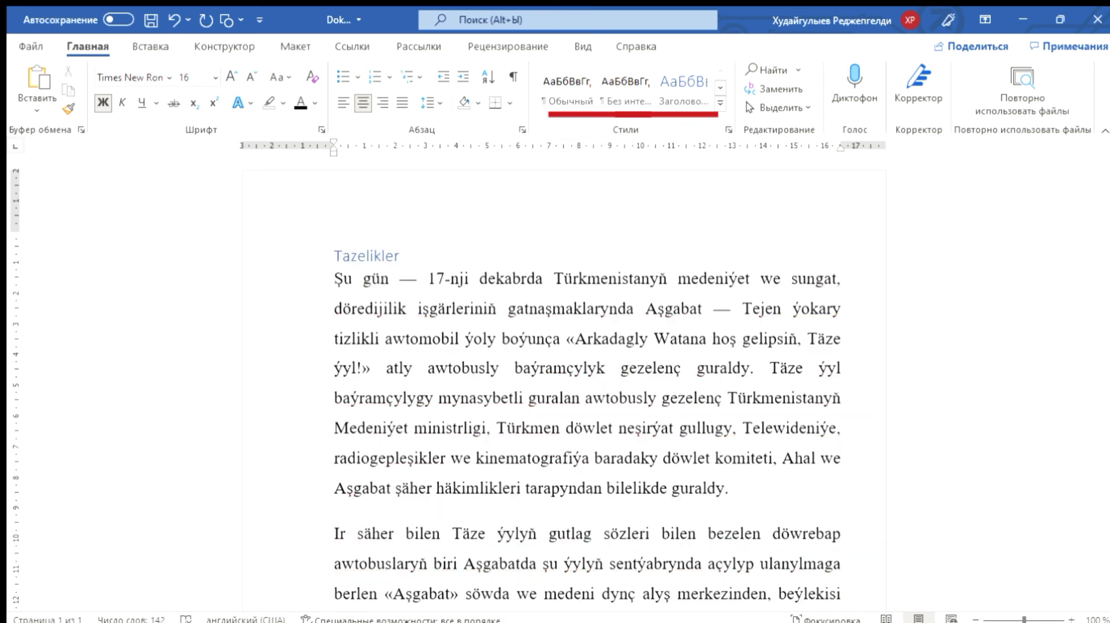
key(ctrl+shift+n)
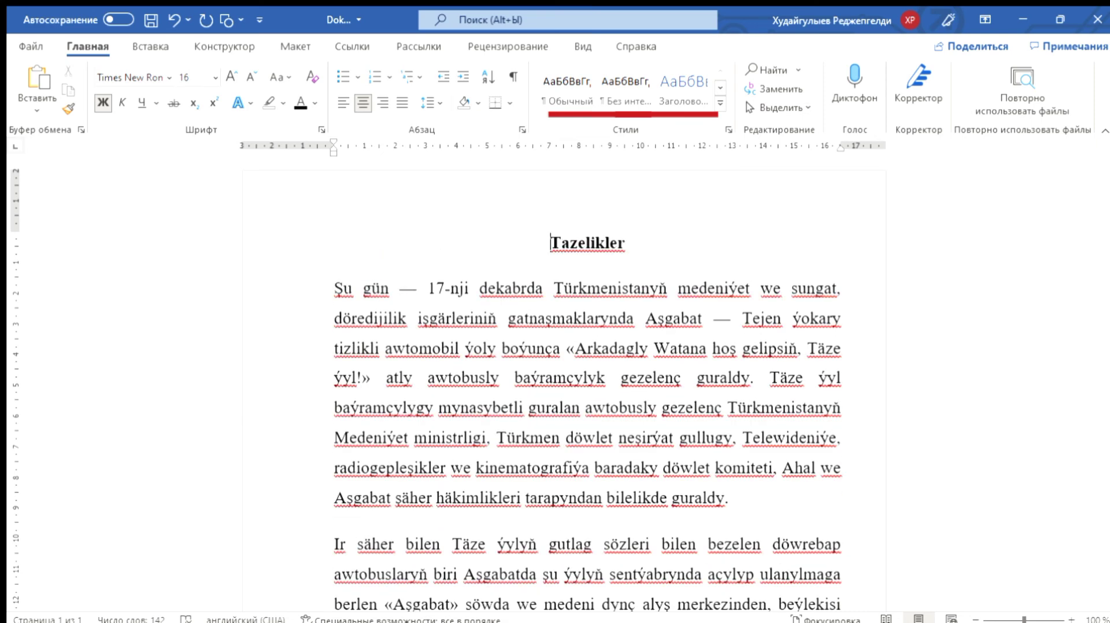
click(626, 243)
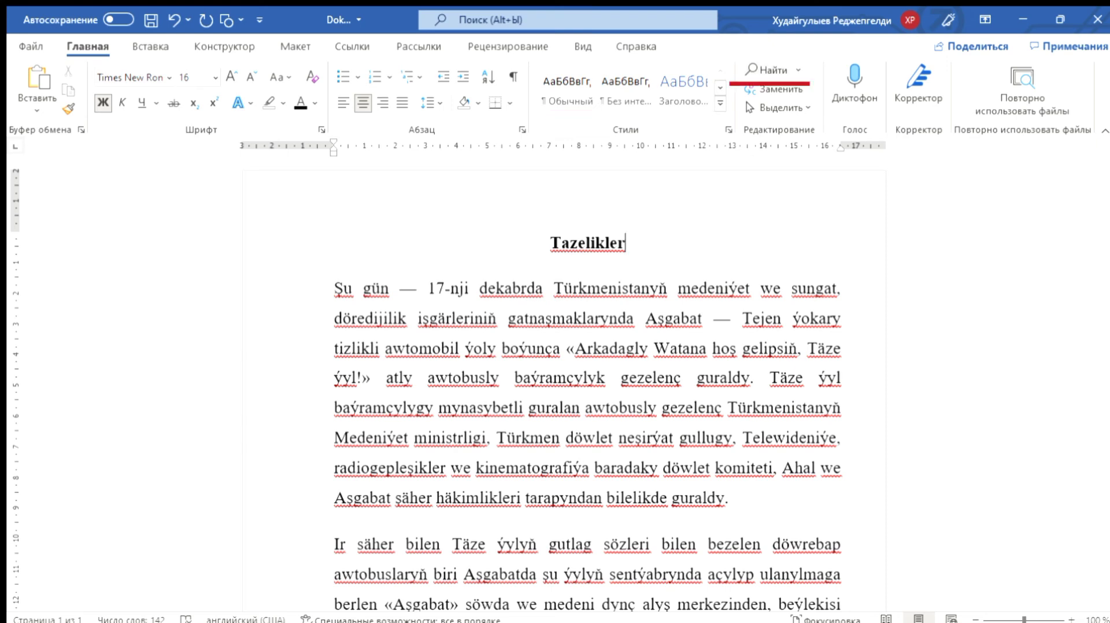
Step: Search the document for the word "awtomobil"
key(ctrl+f)
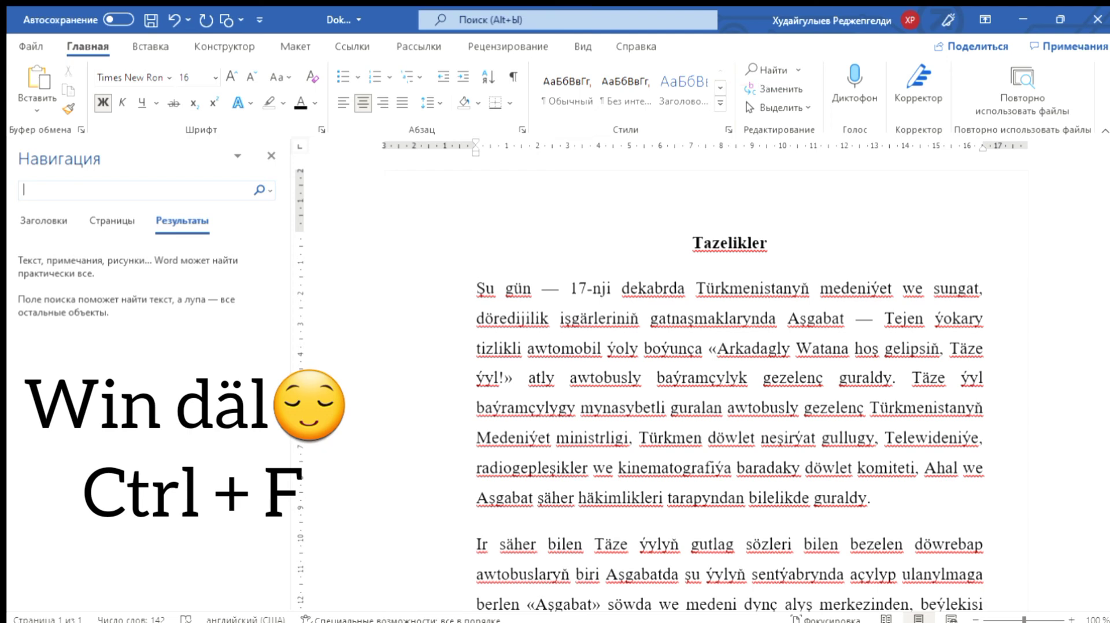
click(271, 156)
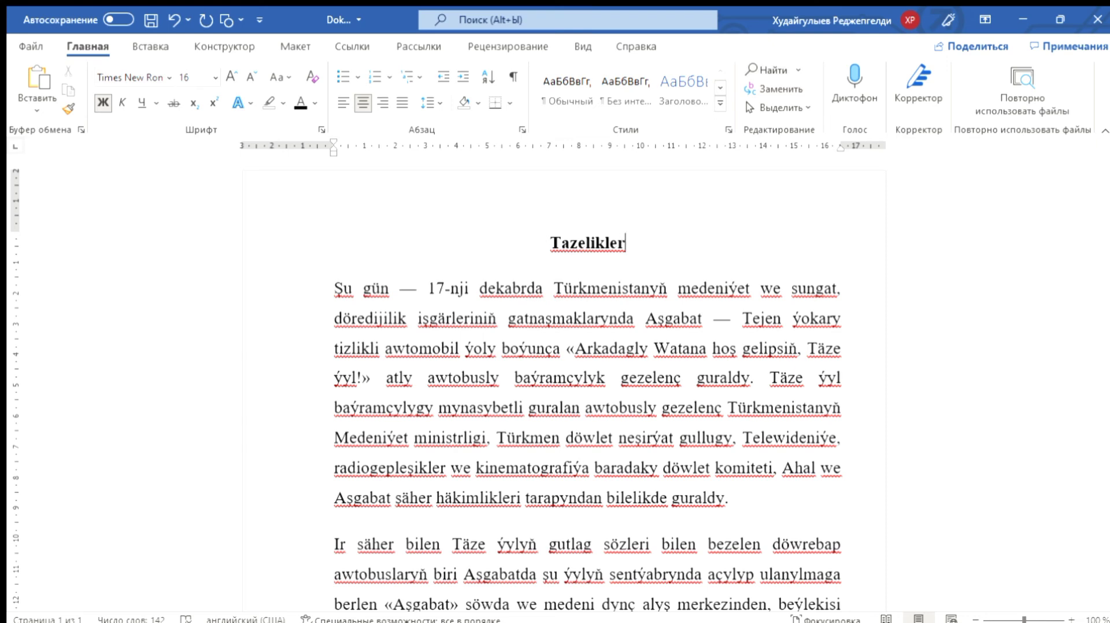
key(ctrl+f)
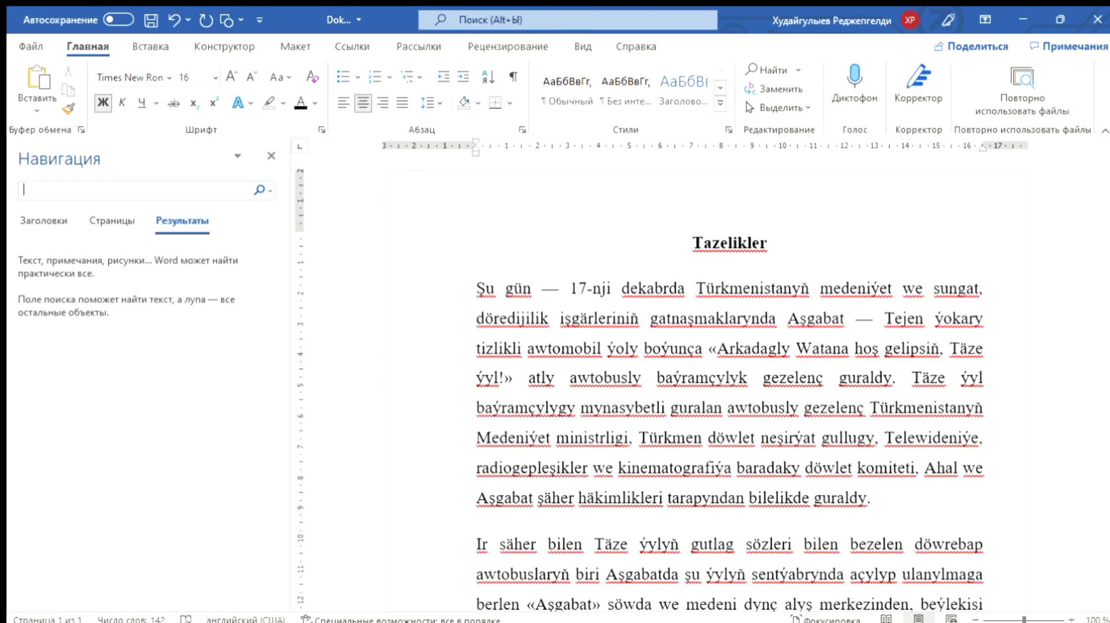
text(aw)
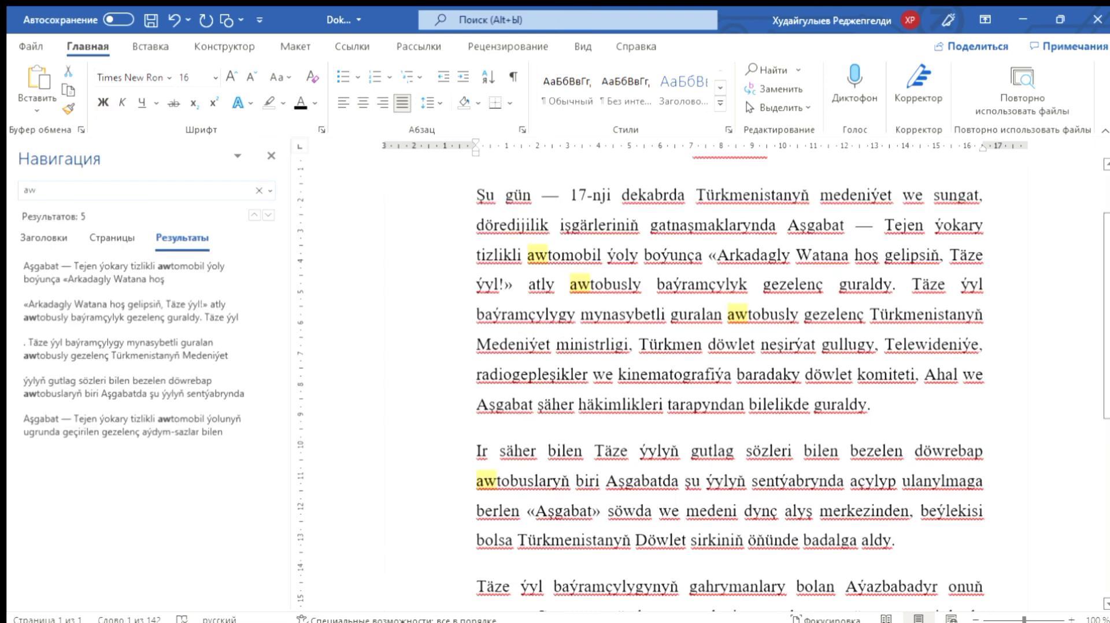
text(tomobil)
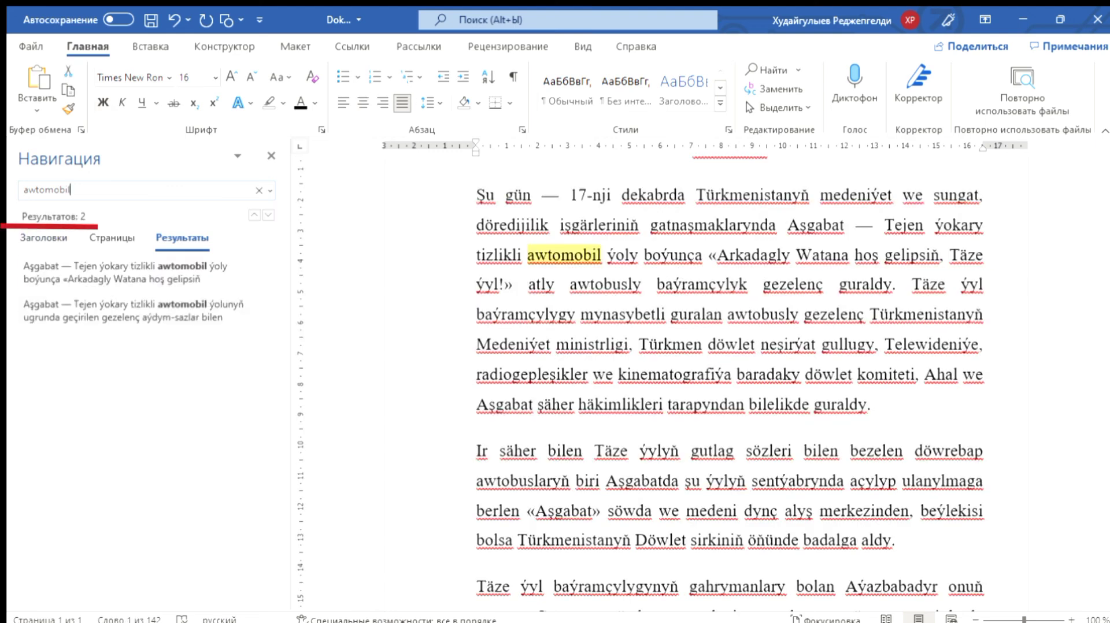
Step: Step forward through each occurrence of "awtomobil" in the document, and clear the search
key(Escape)
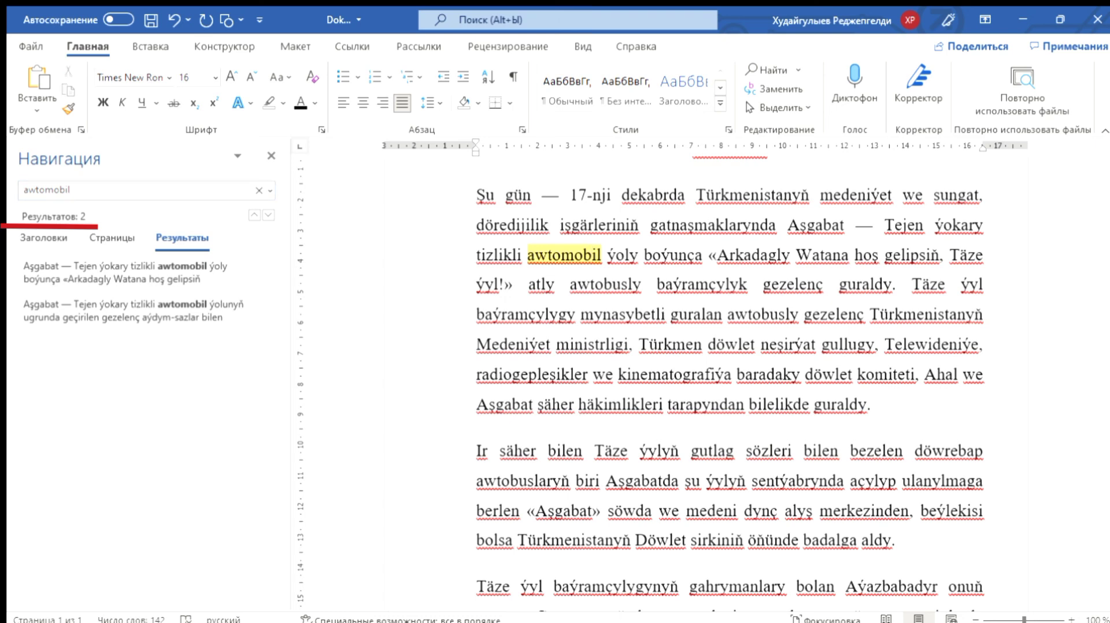
click(269, 215)
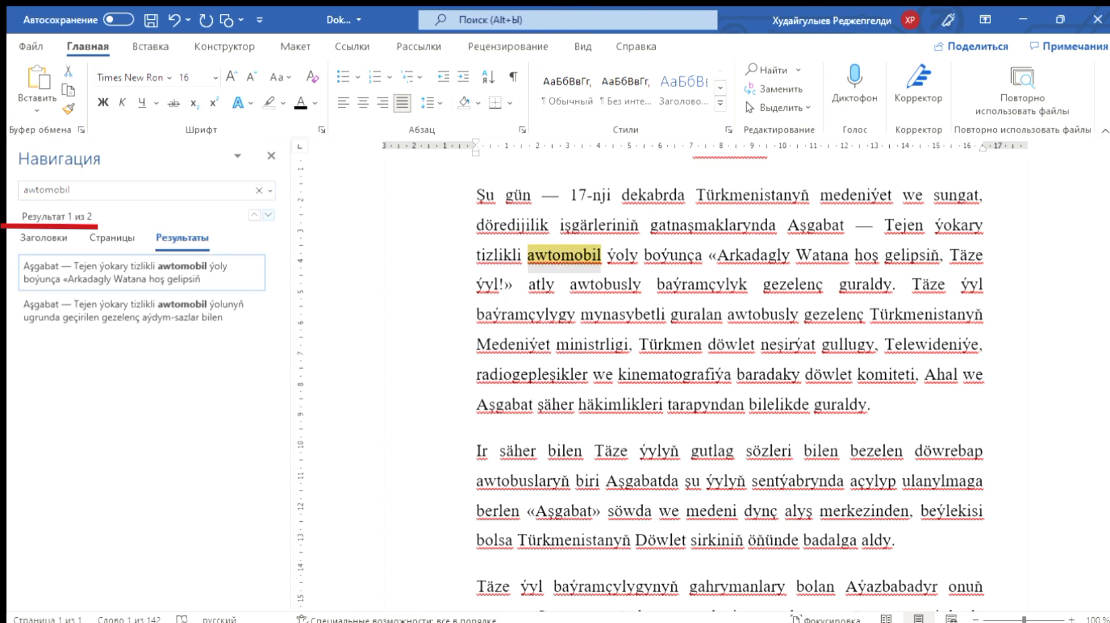
click(268, 215)
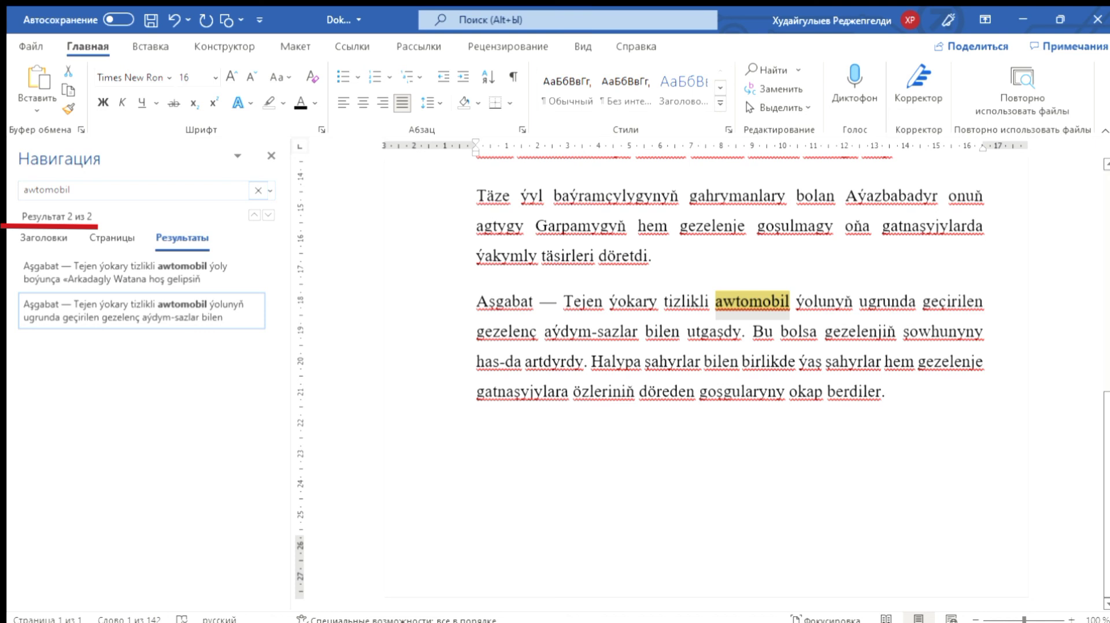
click(258, 190)
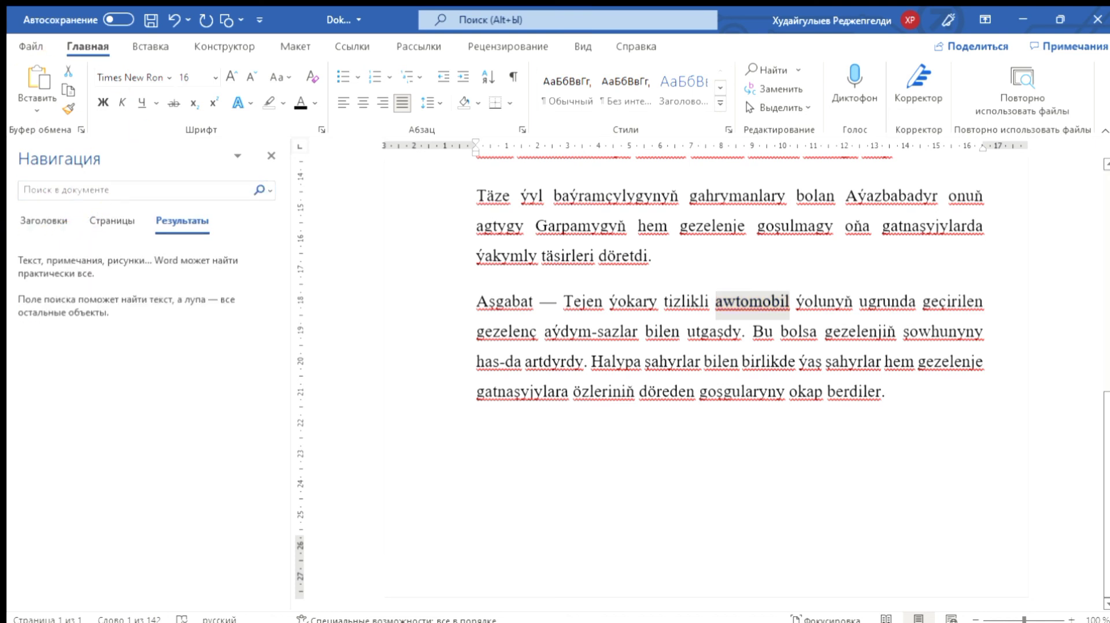